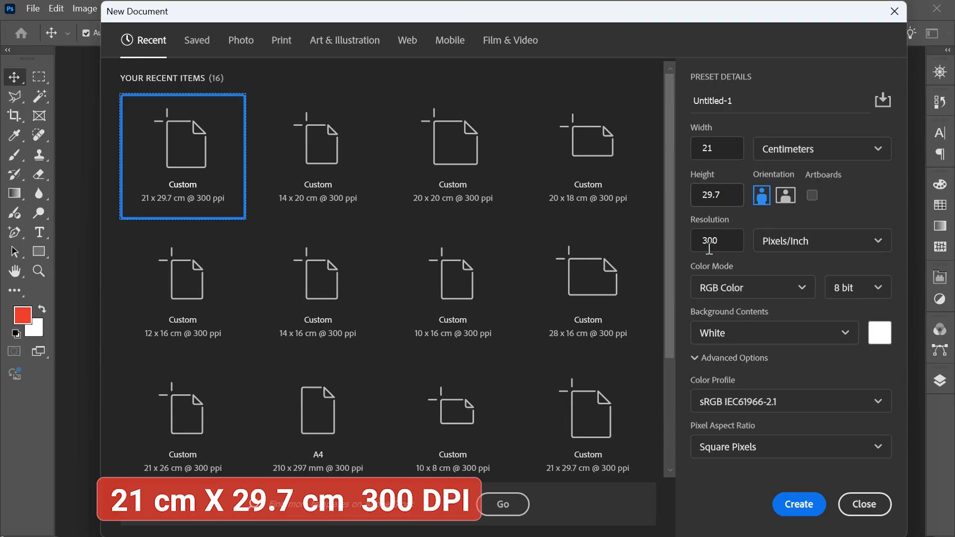
- Create a portrait 21 x 29.7 cm, 300 pixels/inch RGB document with a white background and unlock its background layer
left_click(791, 504)
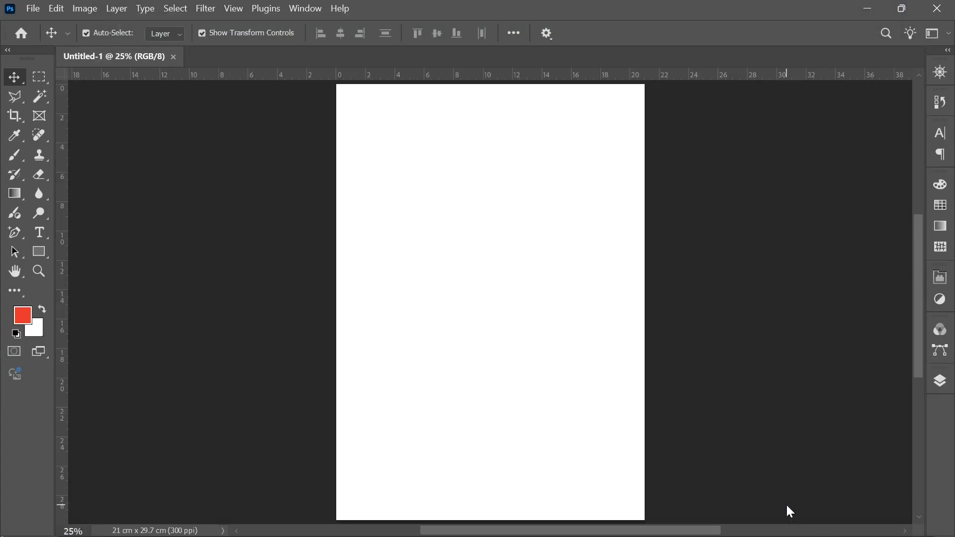
left_click(939, 381)
left_click(898, 194)
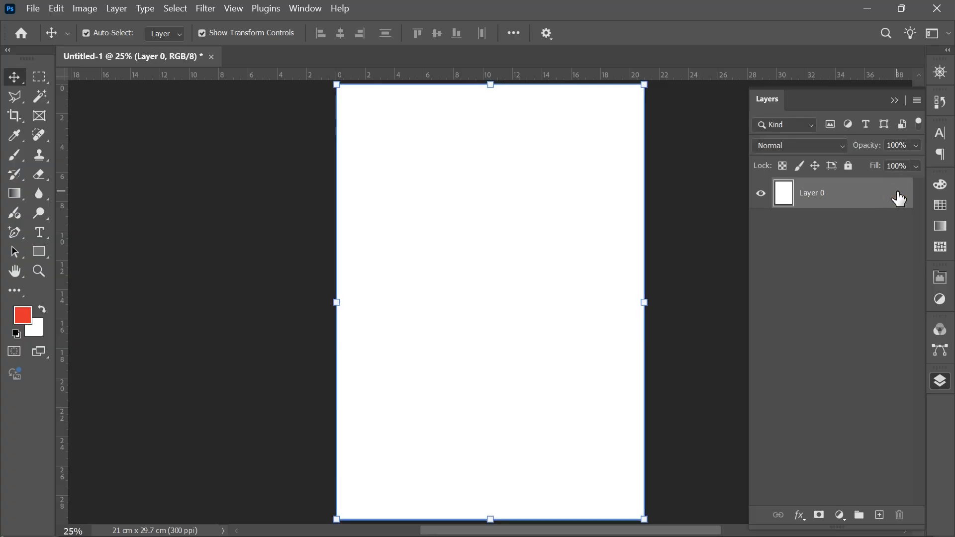
- Add a bright red (#eb2727) Color Overlay to the unlocked background layer and lock the layer's position
left_click(799, 515)
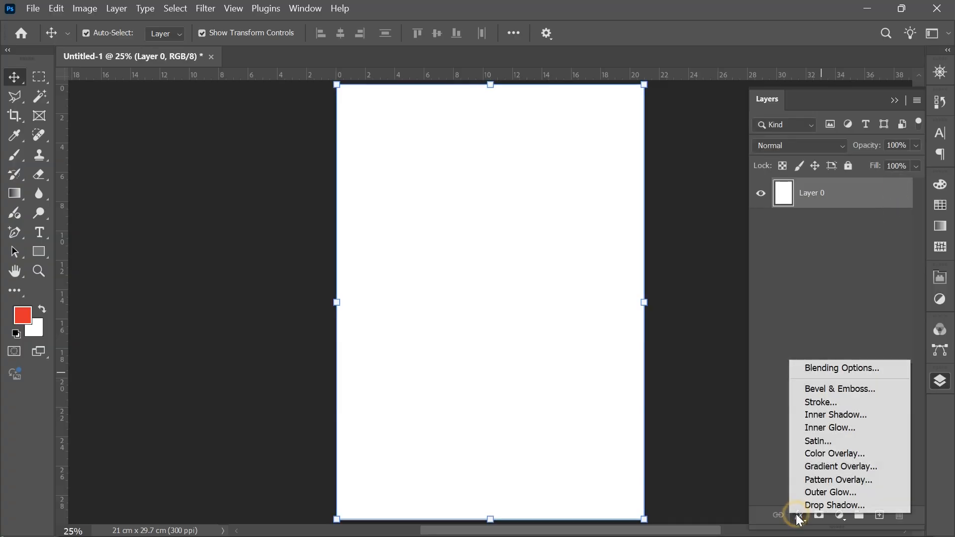
left_click(810, 453)
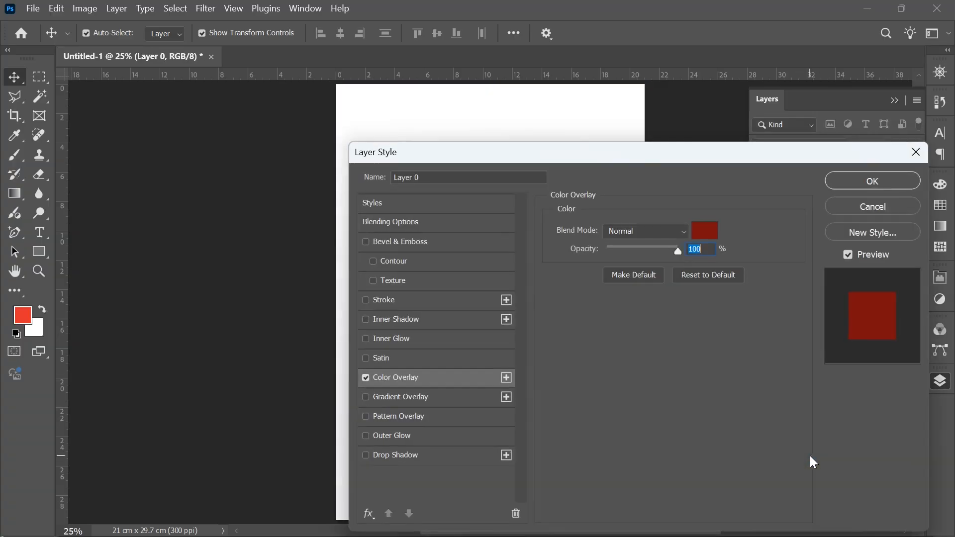
left_click(706, 232)
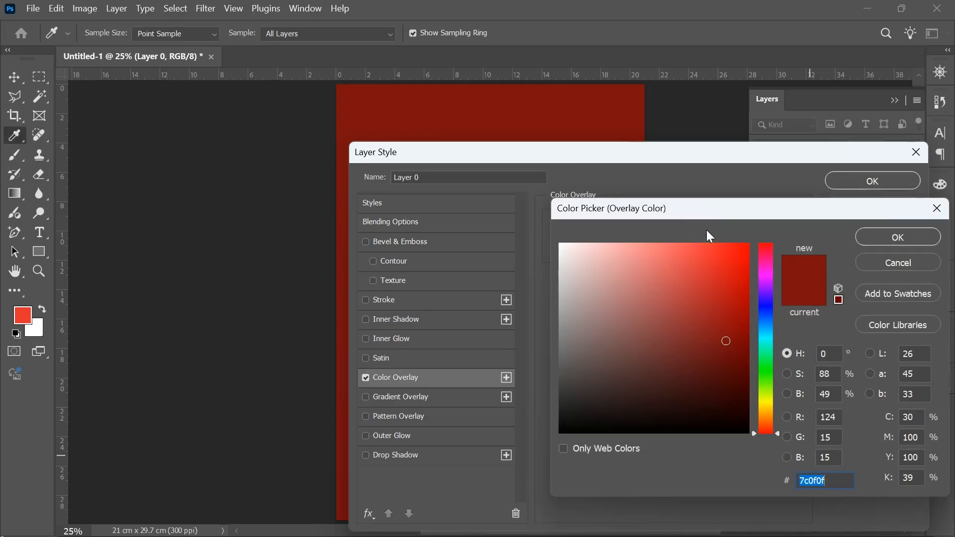
left_click(718, 258)
left_click(894, 239)
left_click(873, 178)
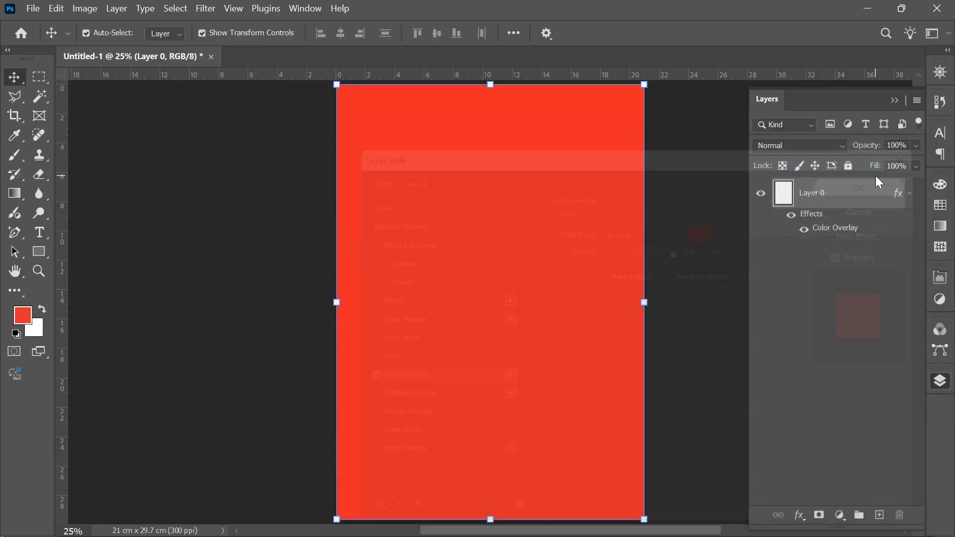
left_click(815, 168)
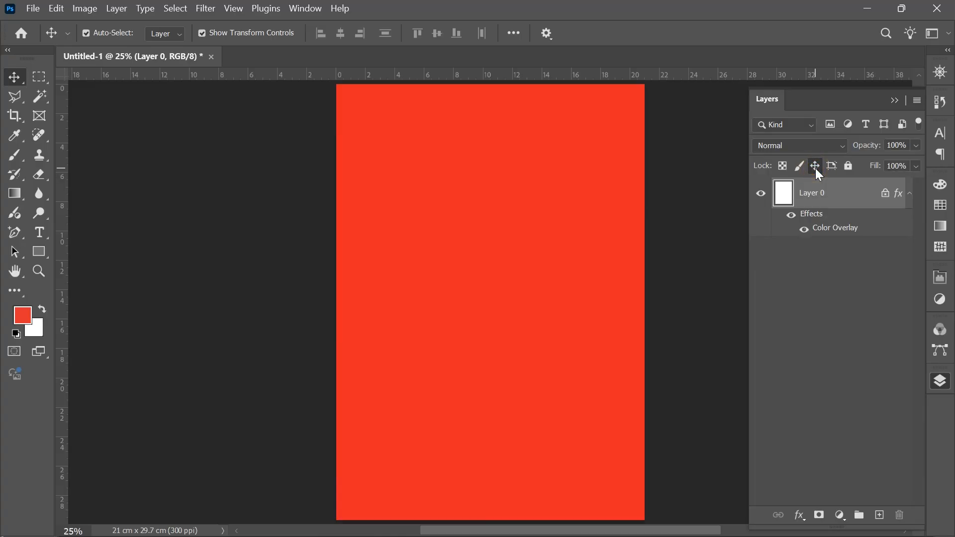
- Draw a dark red rectangle without stroke, about 21.11 x 17.35 cm, covering the upper part of the page
left_click(41, 251)
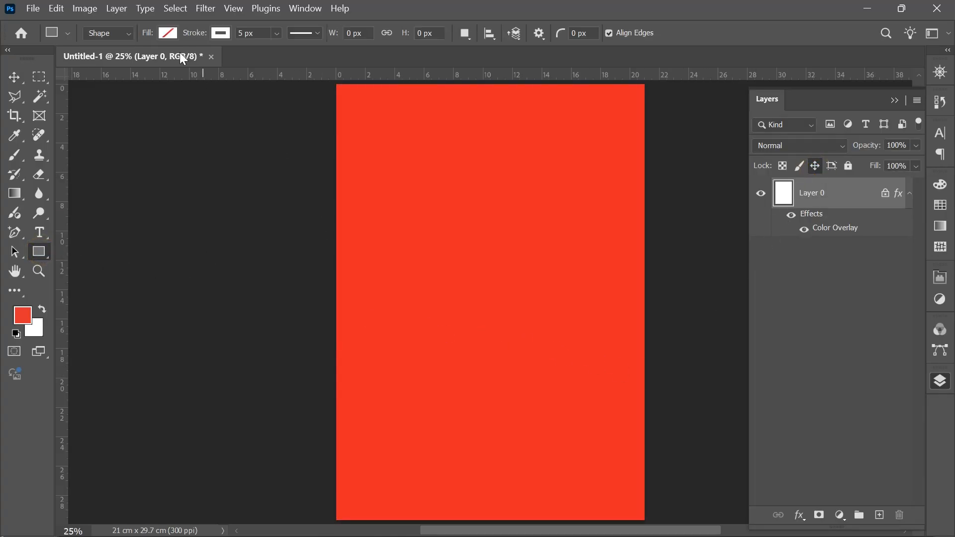
left_click(219, 33)
left_click(134, 60)
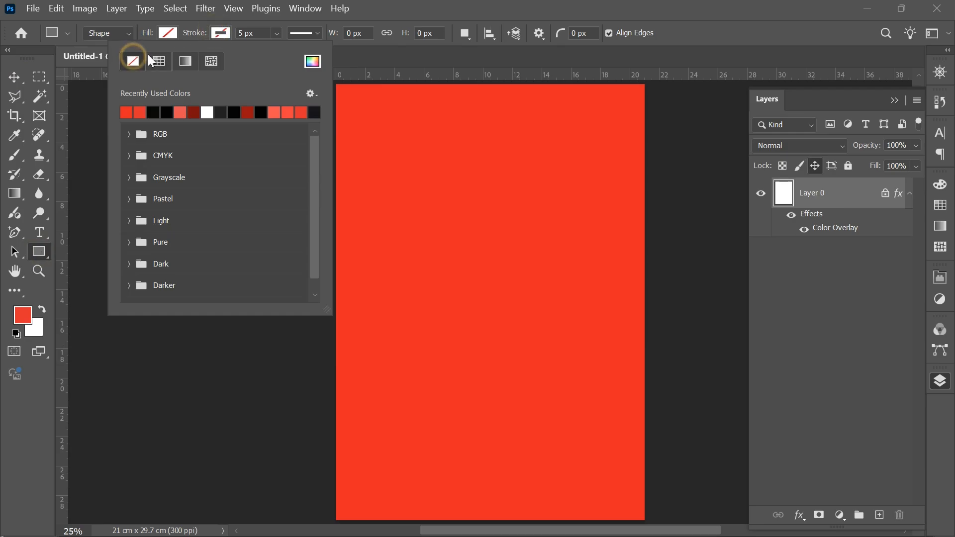
left_click(168, 33)
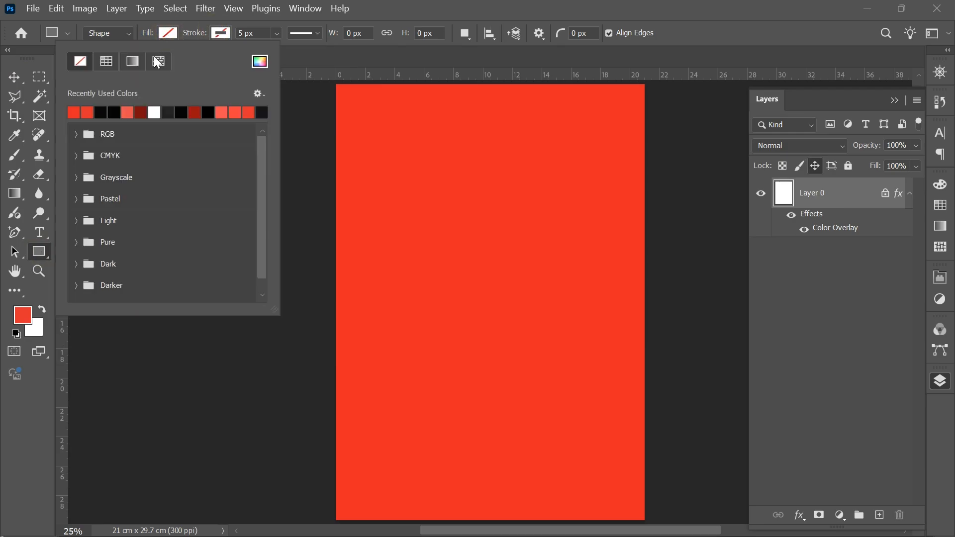
left_click(141, 112)
left_click(166, 33)
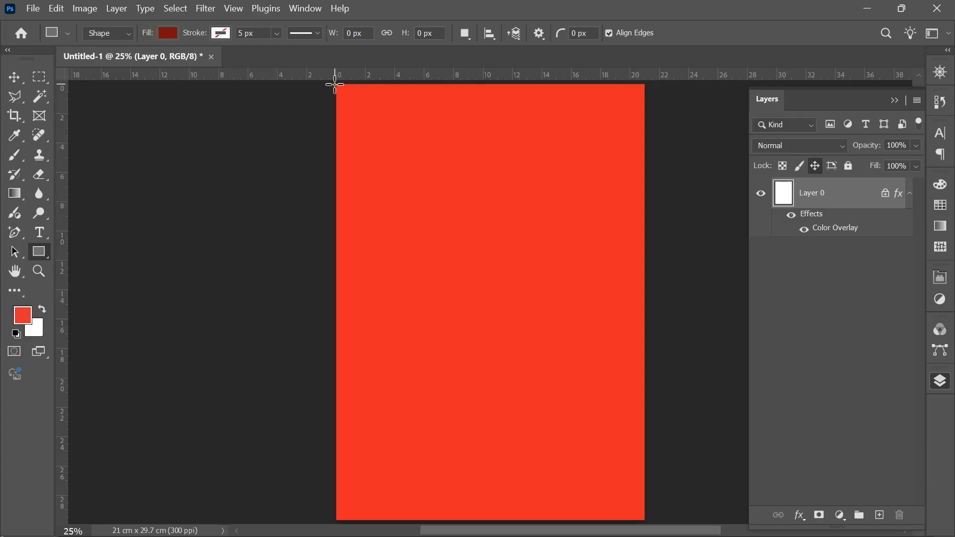
left_click_drag(334, 83, 645, 338)
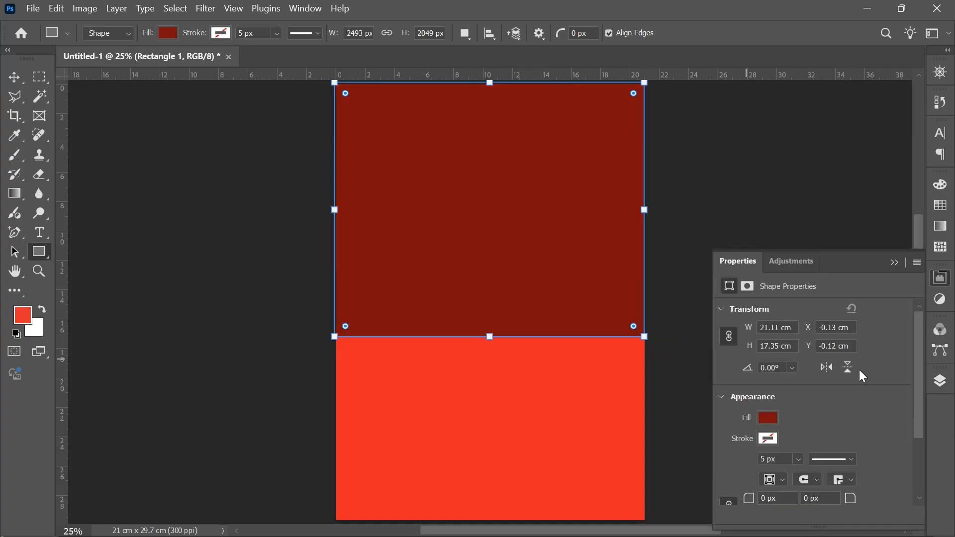
- Add a Gradient Overlay to the dark red rectangle and set the gradient's black start stop to #d11b1b
left_click(939, 381)
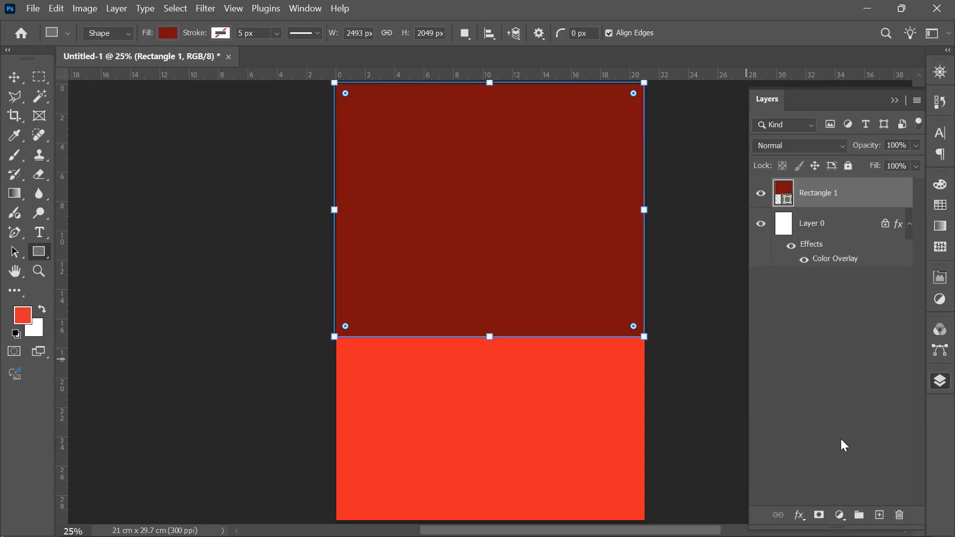
left_click(800, 515)
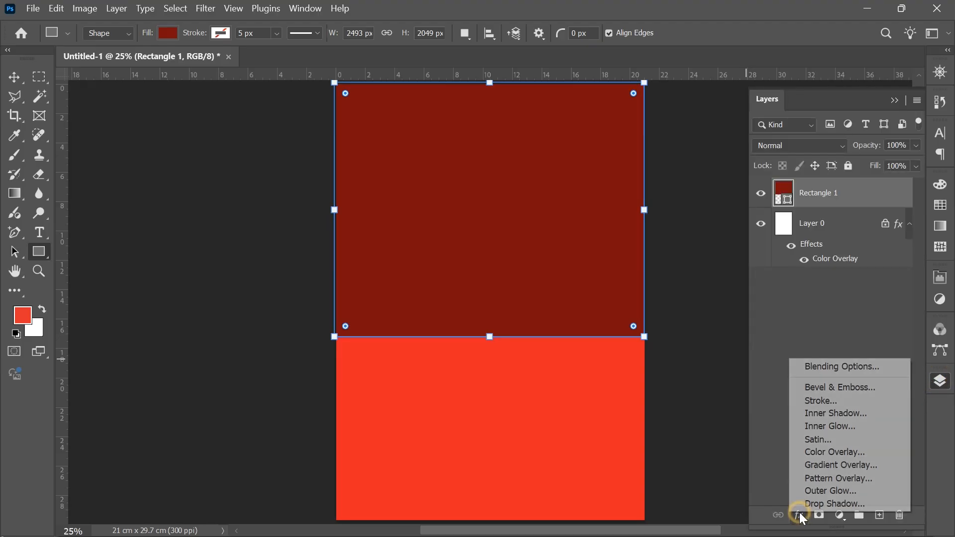
left_click(828, 465)
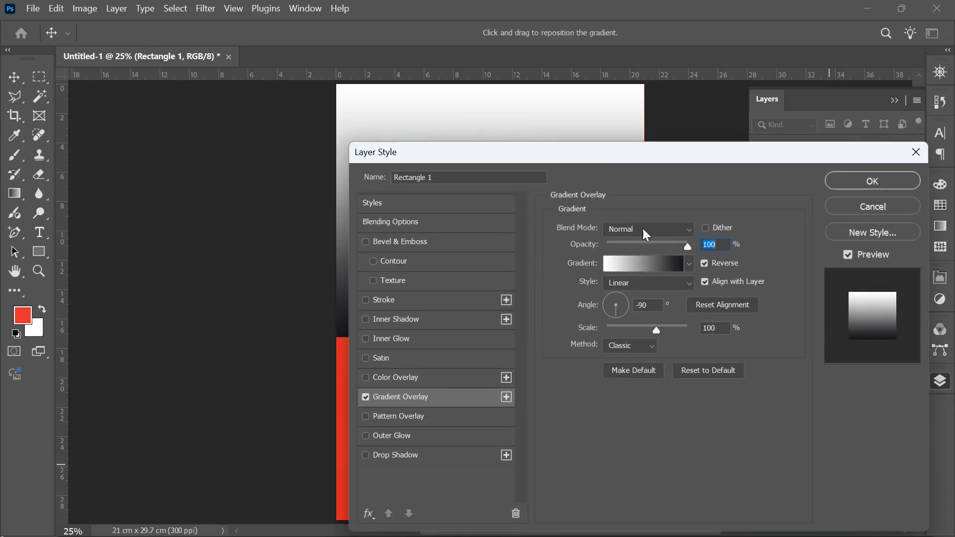
left_click_drag(628, 158, 720, 117)
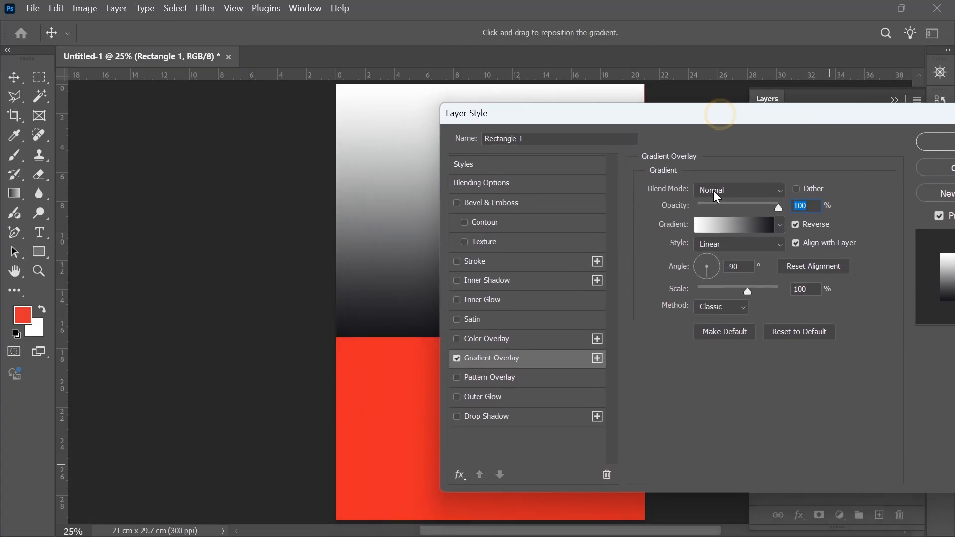
left_click(735, 228)
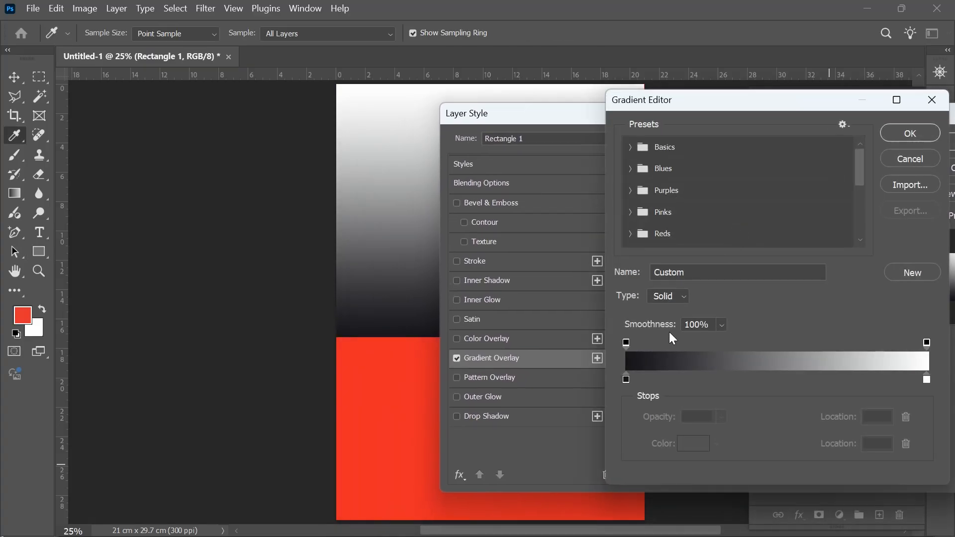
left_click(626, 379)
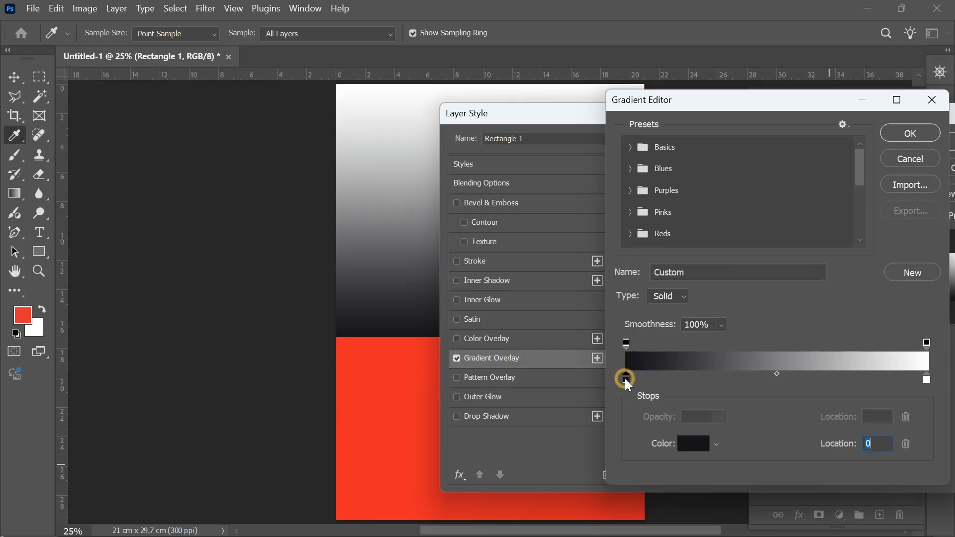
left_click(683, 438)
left_click(408, 355)
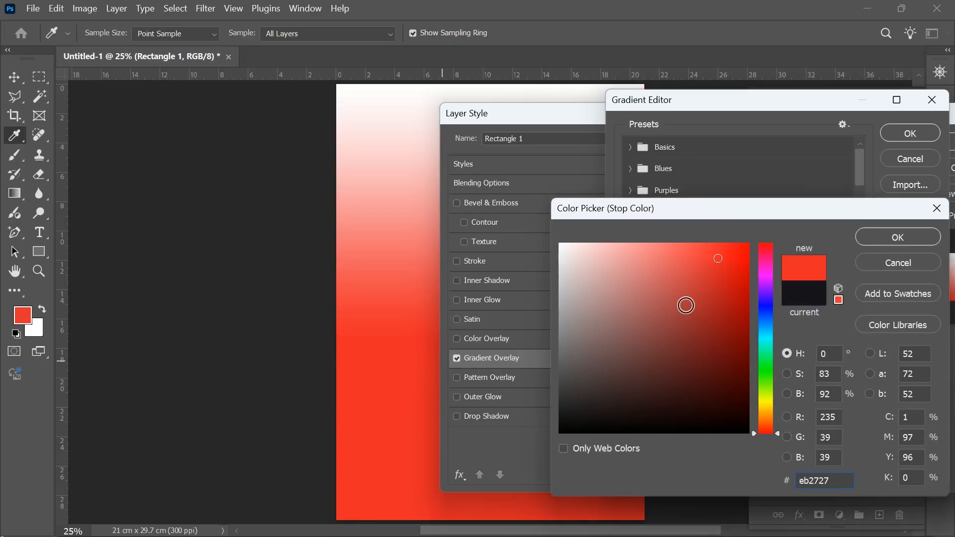
left_click(724, 277)
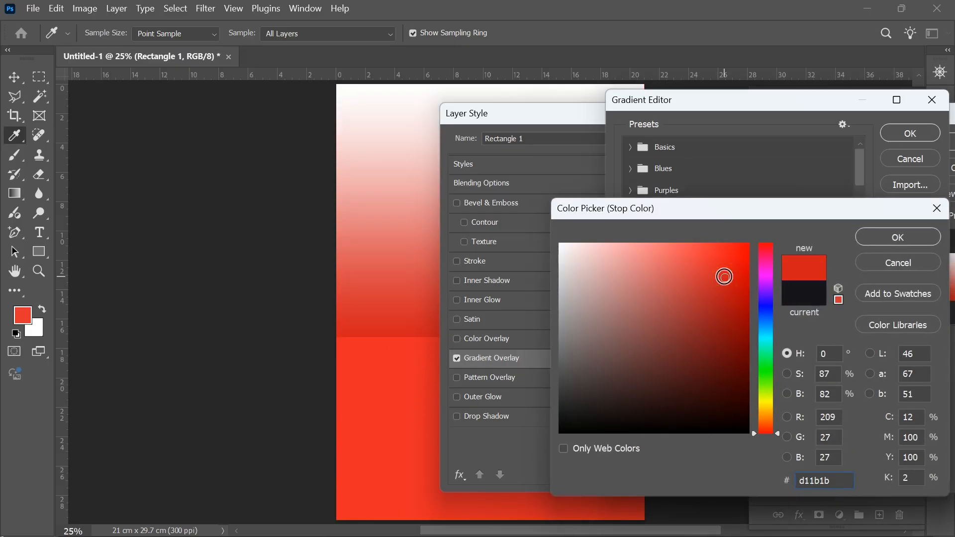
left_click(887, 237)
- Set the gradient's white end stop to the page's bright red #eb2727
left_click(927, 379)
left_click(691, 446)
left_click(403, 405)
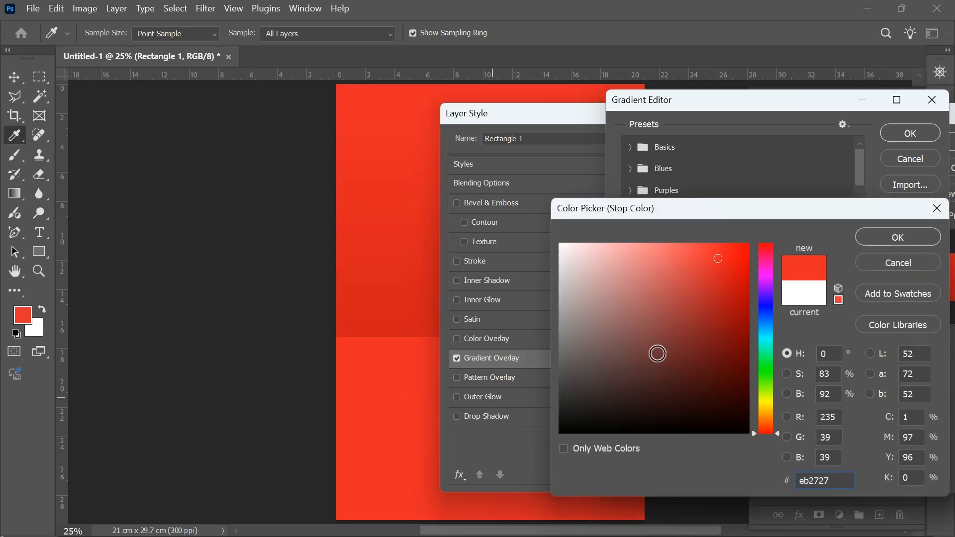
left_click(873, 236)
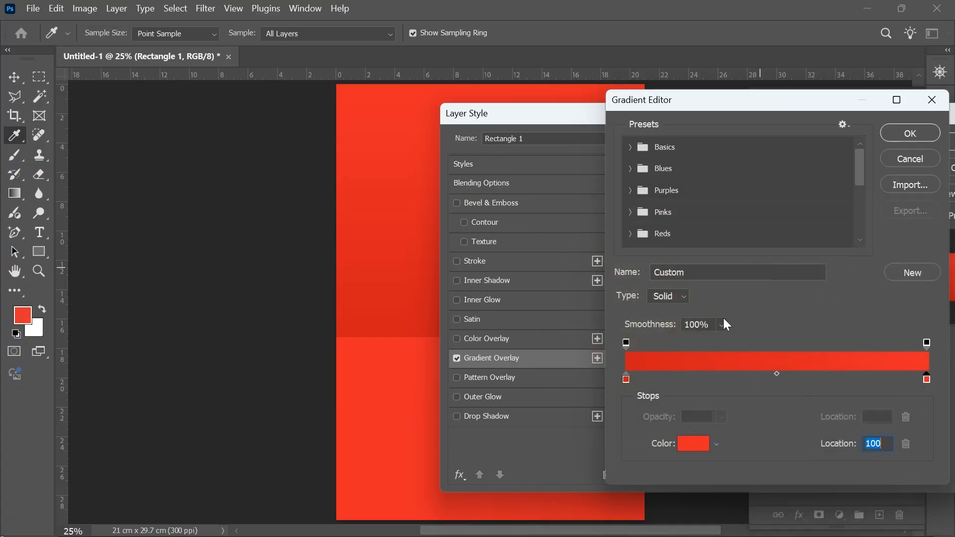
- Darken the gradient's start stop to #b51111, apply the Gradient Overlay and deselect the rectangle
left_click(627, 379)
left_click(692, 443)
left_click_drag(728, 292, 731, 298)
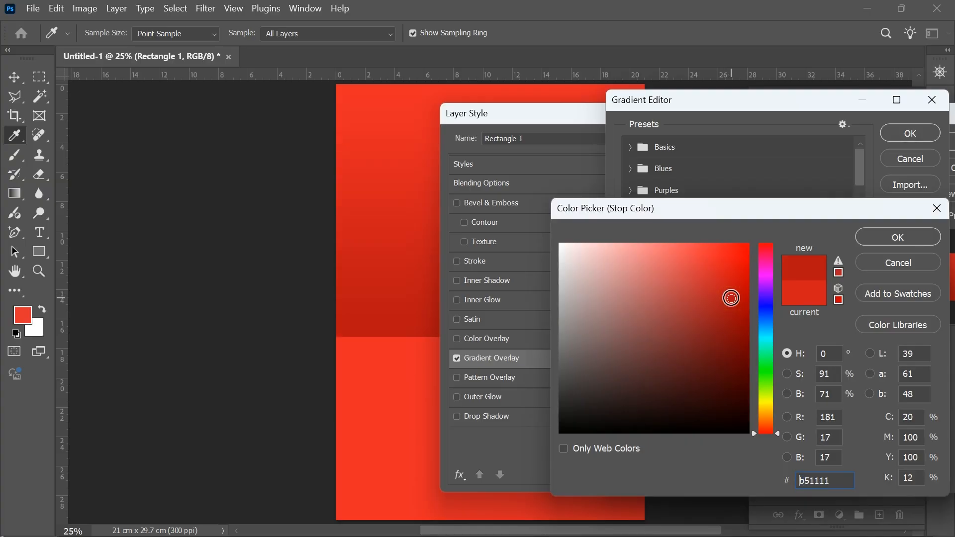
left_click(883, 232)
left_click(892, 136)
left_click(920, 141)
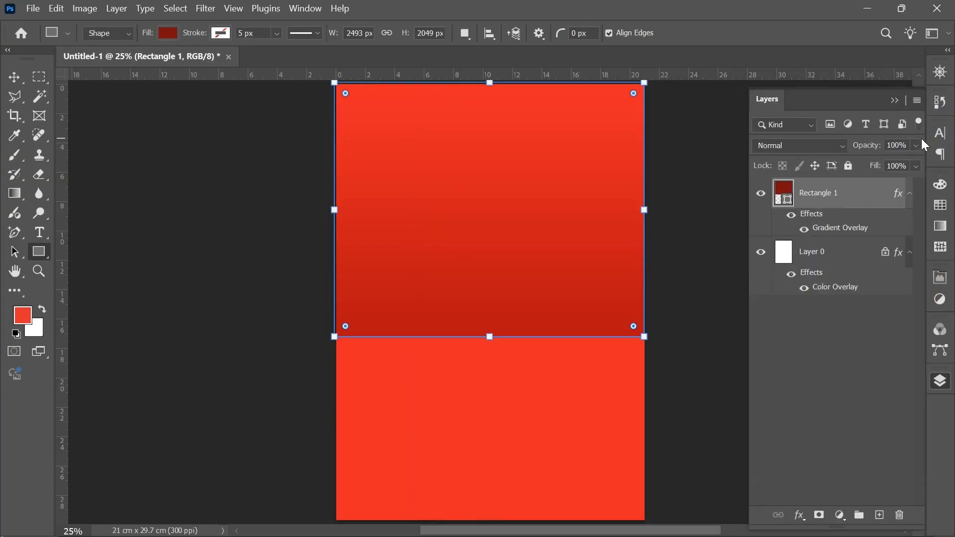
key("v")
left_click(675, 362)
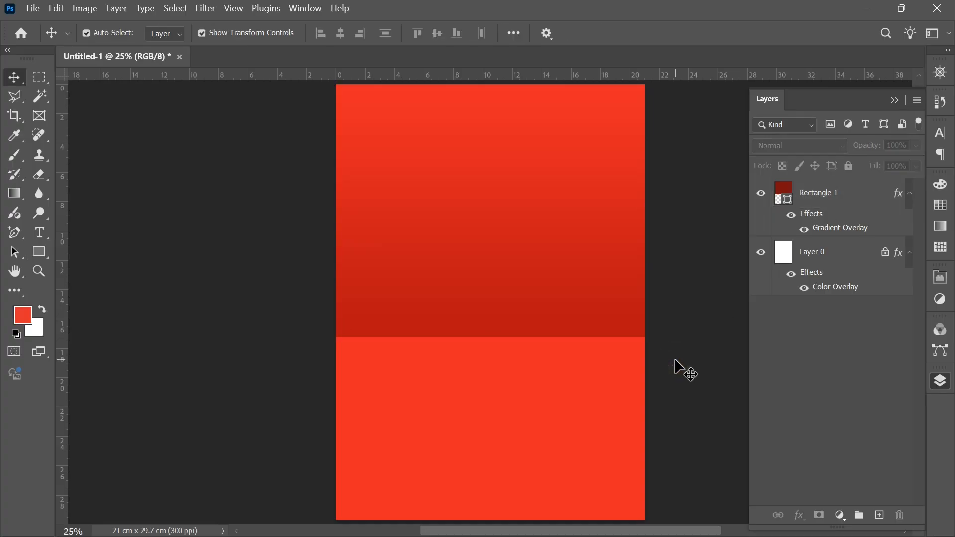
- Draw a vertical dark red stripe about 2.87 x 17.37 cm over the gradient area and duplicate it to its right
left_click(39, 251)
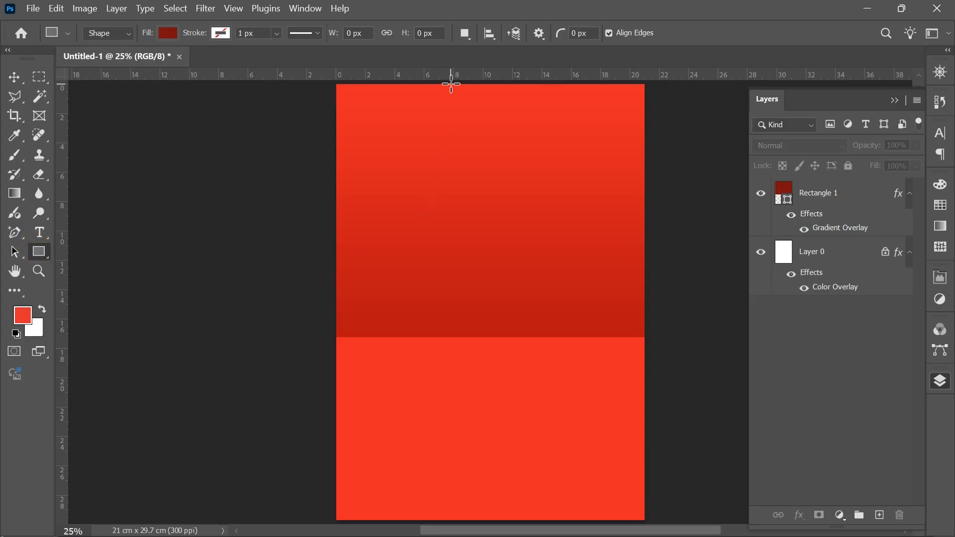
left_click_drag(454, 83, 496, 337)
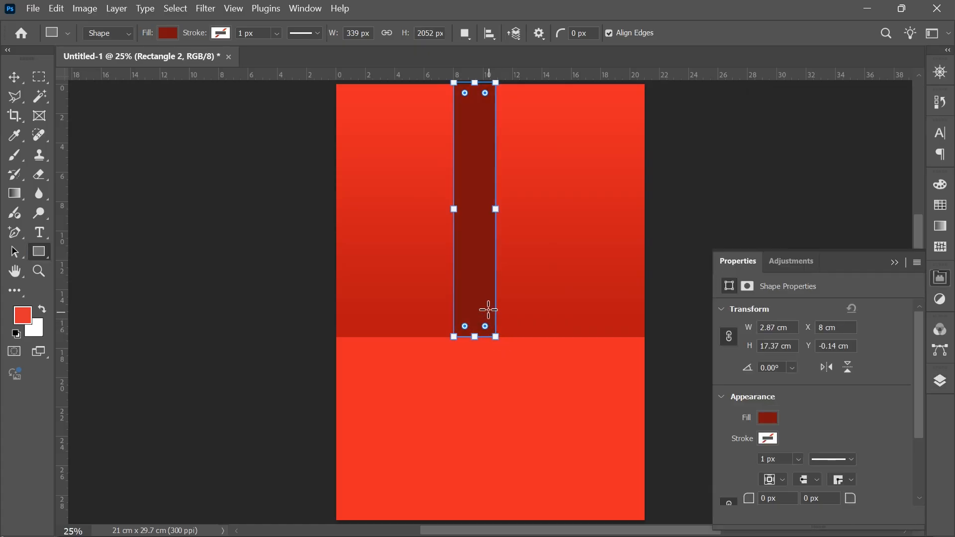
key("v")
left_click_drag(474, 251, 538, 254)
- Centre the two dark red stripes horizontally on the page and duplicate the pair directly below, starting at the gradient area's lower edge
left_click(473, 171, "shift")
left_click_drag(473, 160, 455, 154)
left_click_drag(456, 205, 456, 448)
- Apply a Perspective transform to the lower stripe pair, spreading its bottom edge well past both page sides, and accept conversion to regular paths
scroll(453, 420, "down", 1)
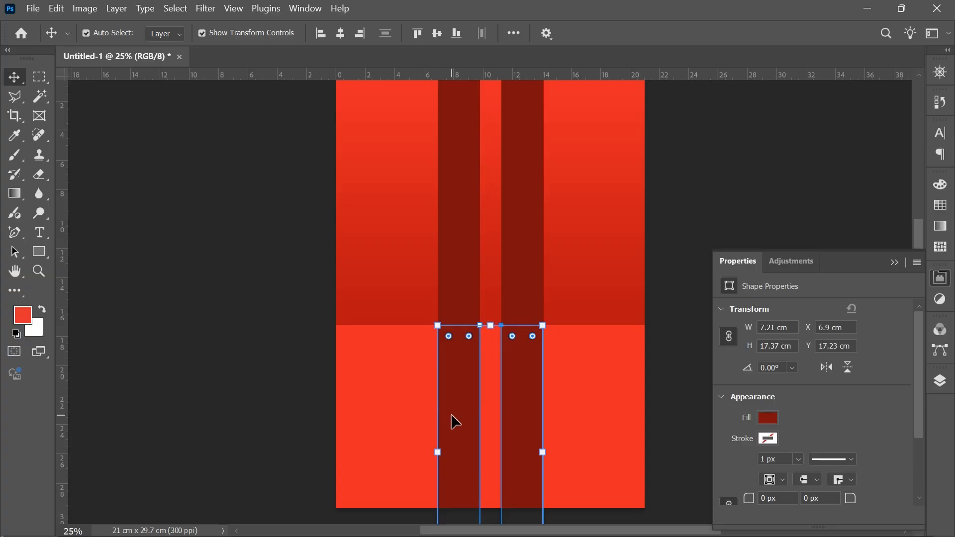
scroll(454, 422, "down", 8)
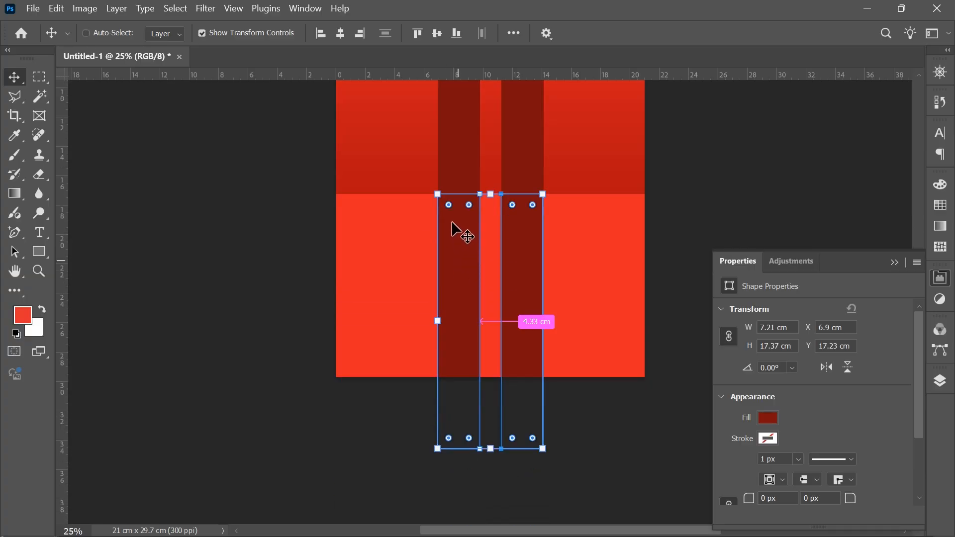
key("ctrl+t")
right_click(438, 197)
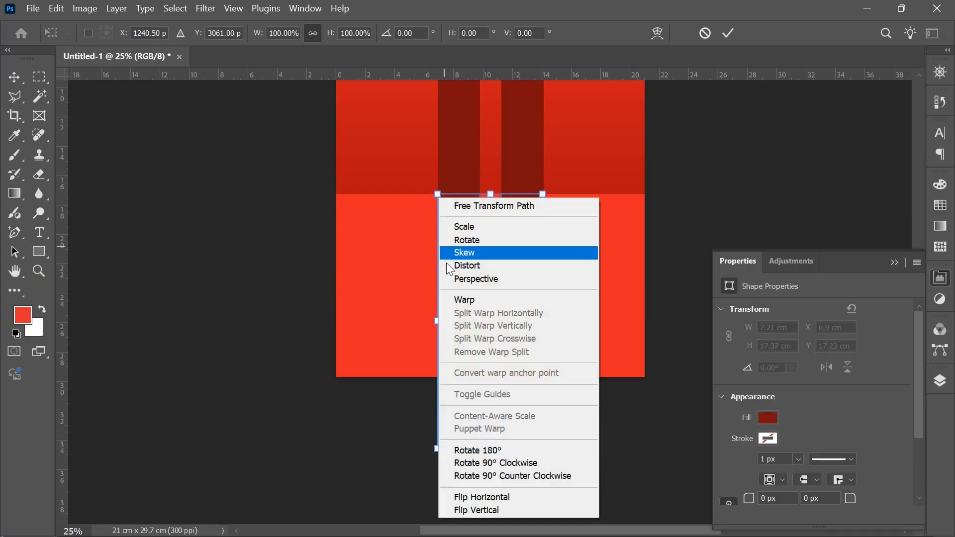
left_click(447, 274)
left_click_drag(435, 452, 269, 439)
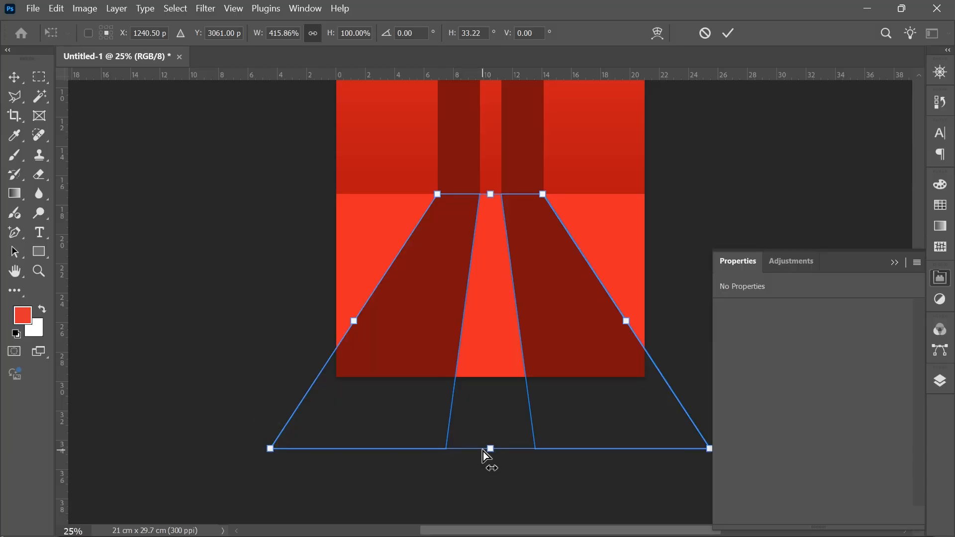
key("Return")
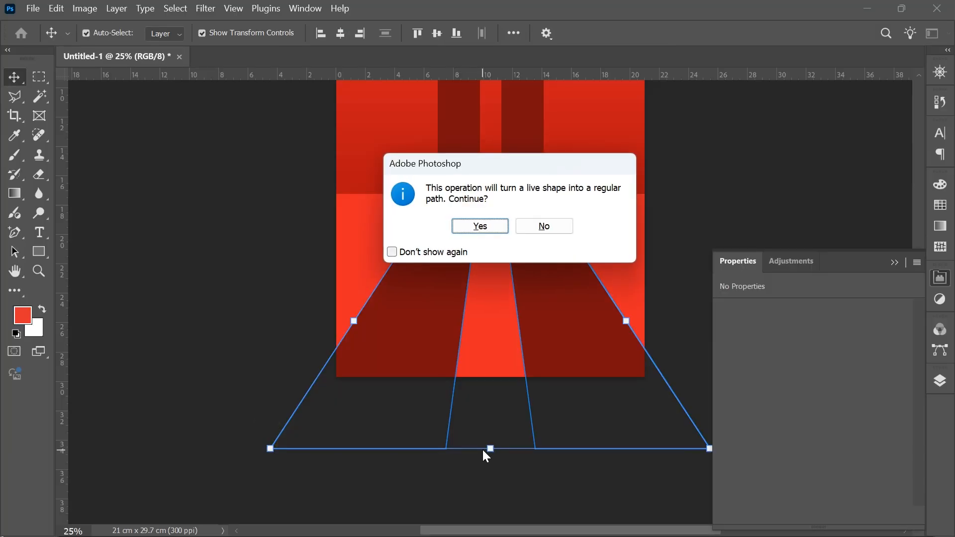
left_click(480, 227)
left_click(201, 246)
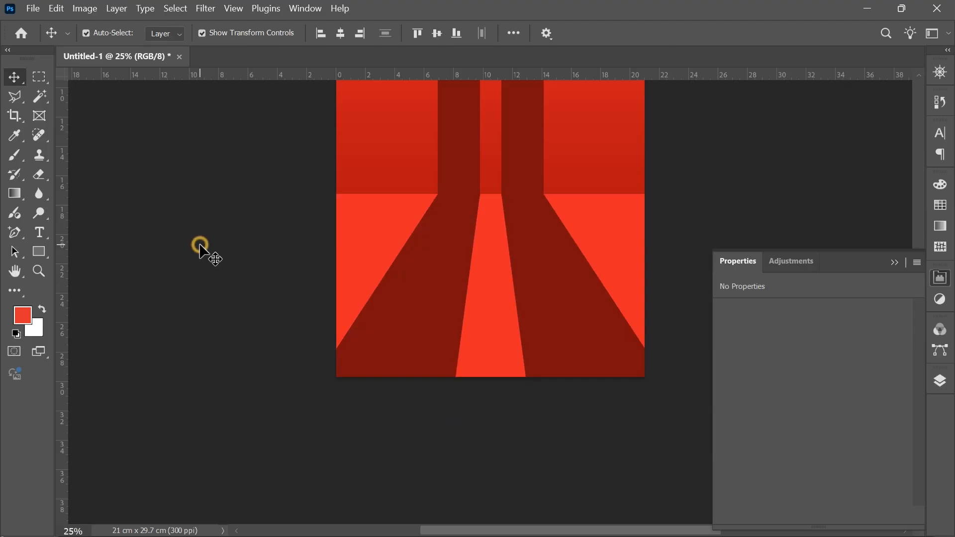
- Open the car image red-bugatti-chiron-front-view-uwpzltmytw1edply.png from the Bugatti folder
key("ctrl+0")
key("ctrl+o")
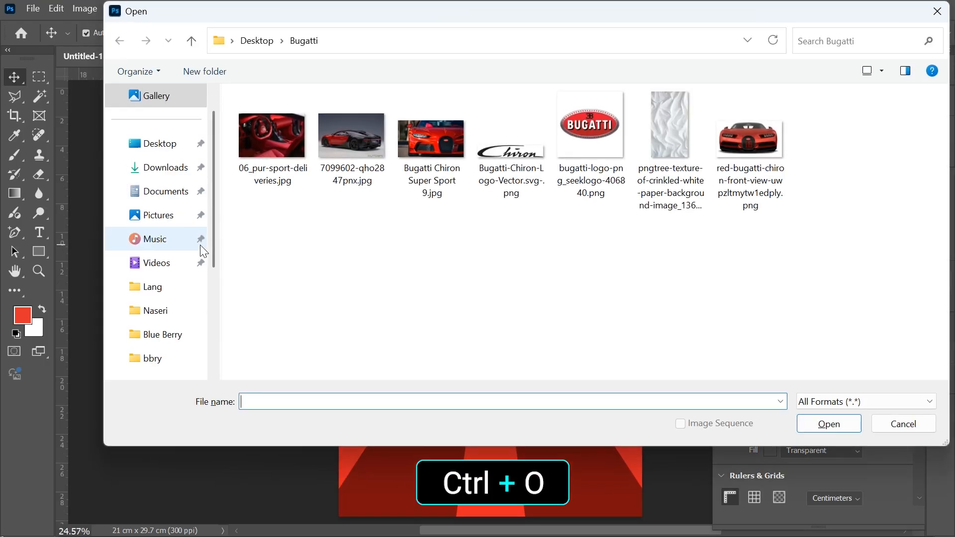
double_click(732, 139)
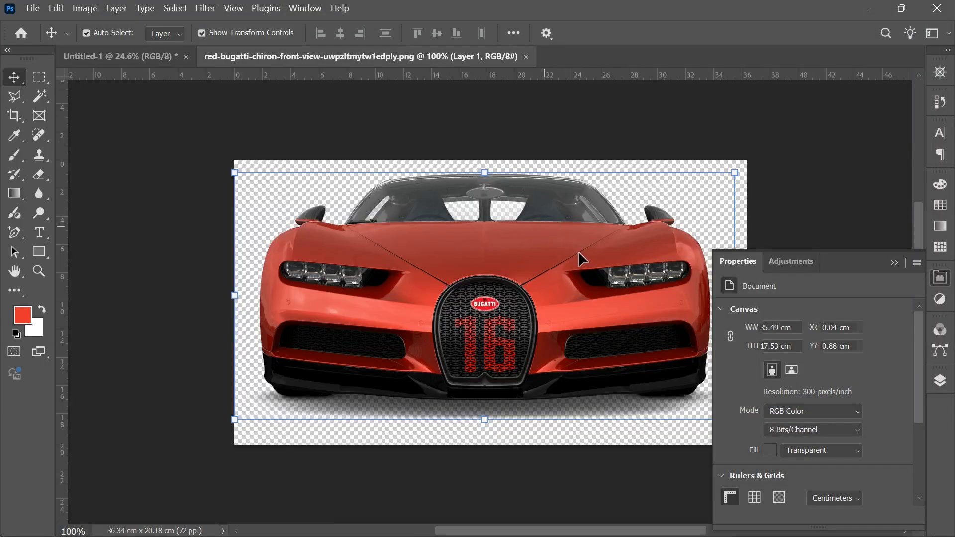
- Bring the car image into the poster, enlarge it to about 18.09 x 8.93 cm and centre it where the wall meets the floor
left_click_drag(547, 248, 491, 350)
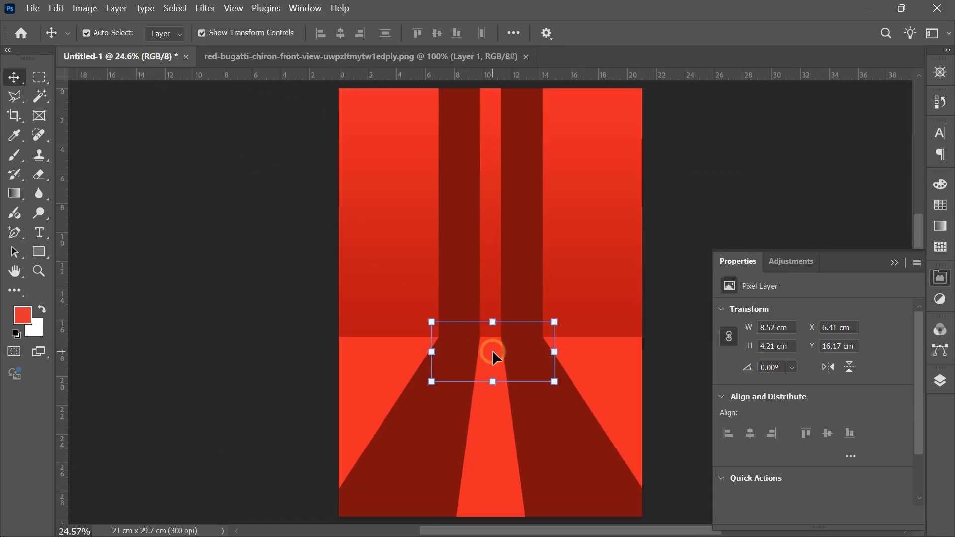
left_click_drag(432, 321, 371, 265)
left_click_drag(531, 356, 530, 351)
key("Return")
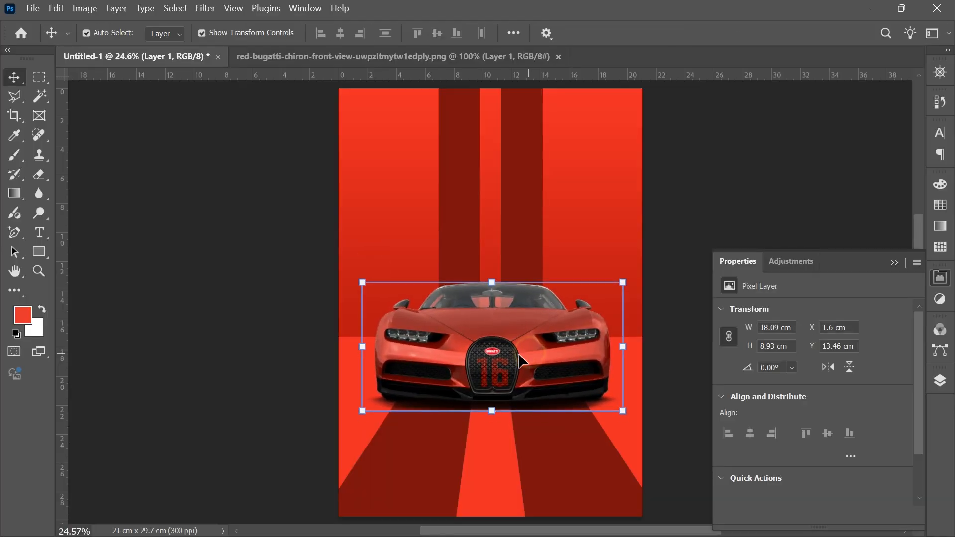
left_click(250, 306)
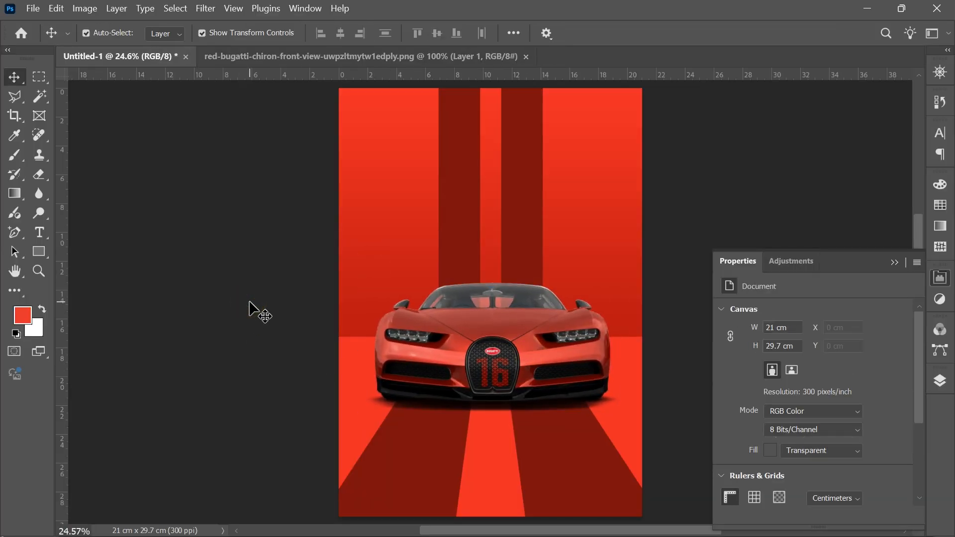
- Add bugatti-logo-png_seeklogo-406840.png to the poster, scaled up to span both dark stripes and centred near the page's upper edge
key("ctrl+o")
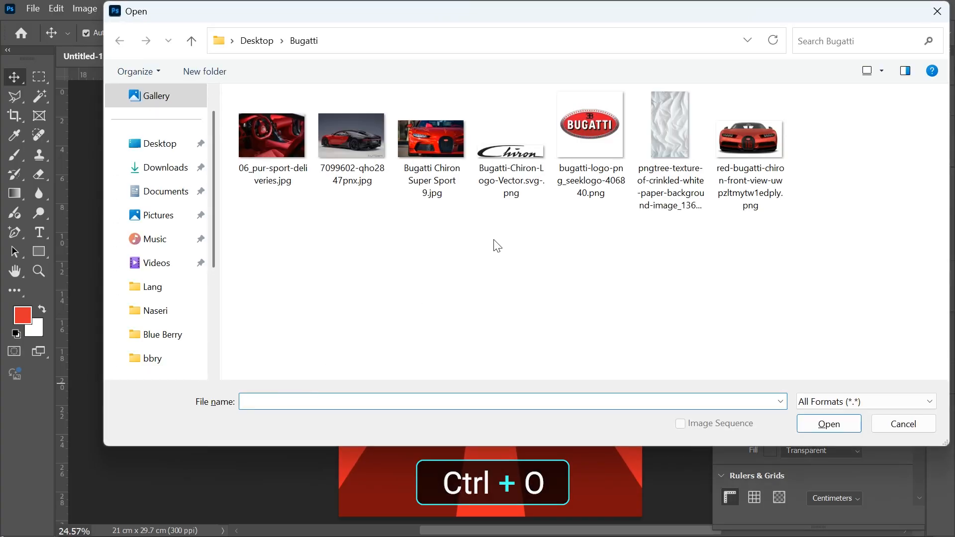
double_click(590, 127)
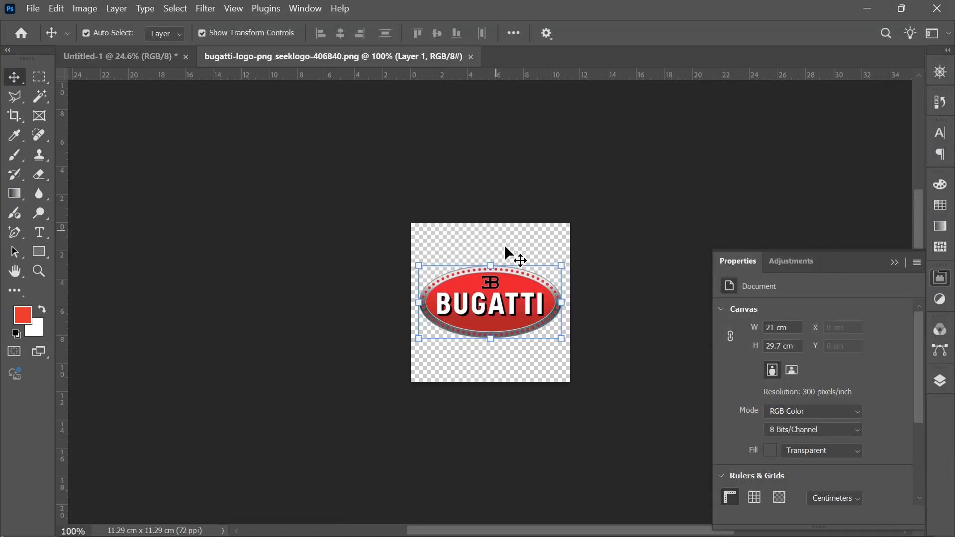
left_click_drag(497, 281, 184, 61)
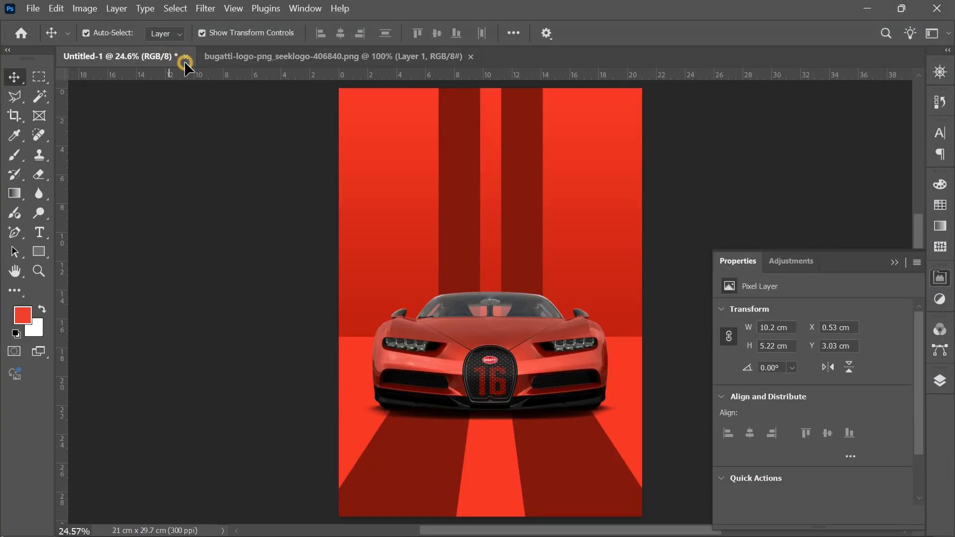
left_click_drag(494, 157, 471, 111)
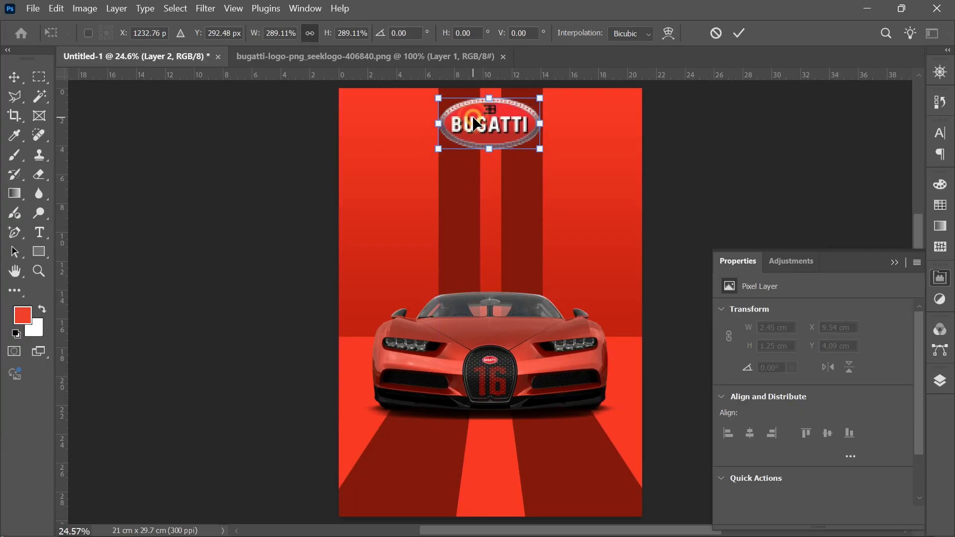
key("Return")
left_click(226, 210)
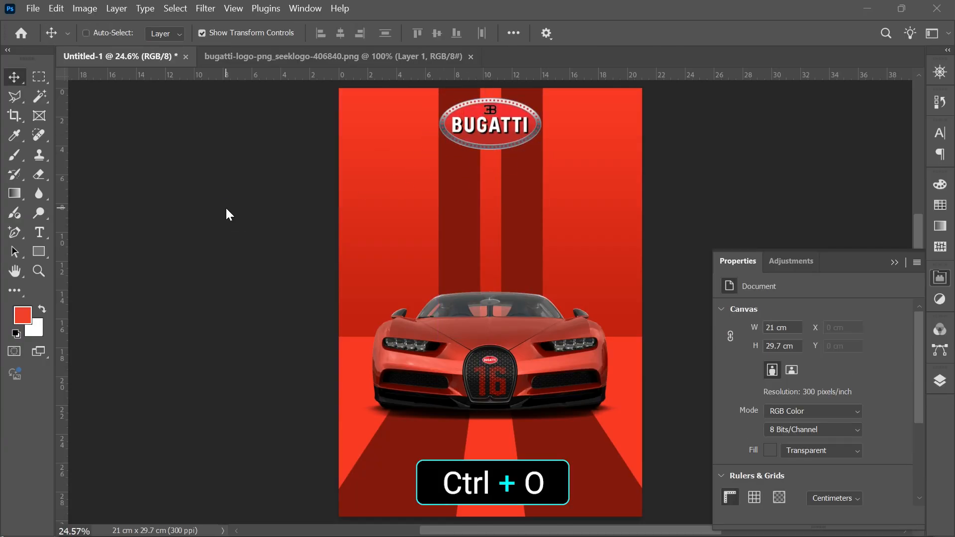
- Add the Bugatti-Chiron-Logo-Vector image to the poster, scaled down to about 7.09 x 1.3 cm and centred just below the Bugatti logo
key("ctrl+o")
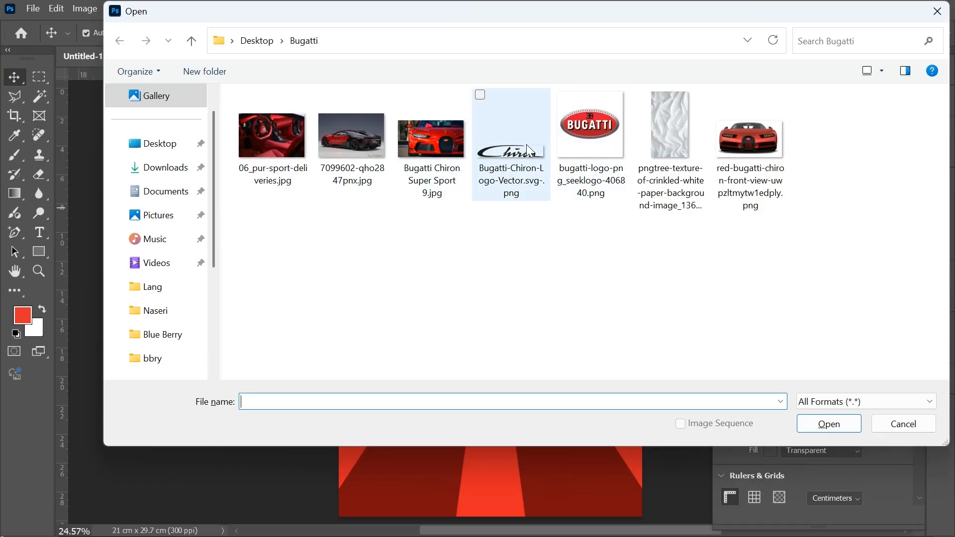
double_click(526, 144)
left_click_drag(486, 295, 494, 187)
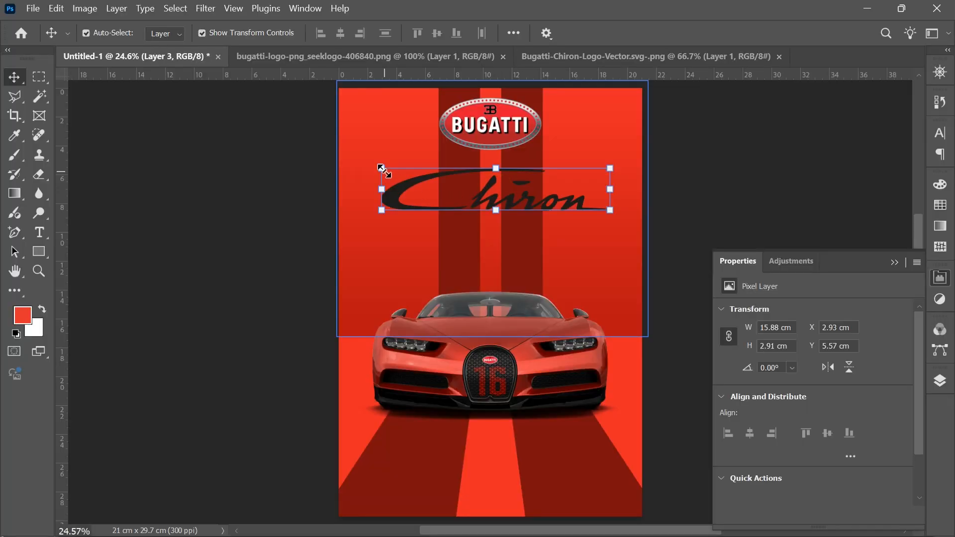
left_click_drag(381, 168, 466, 172)
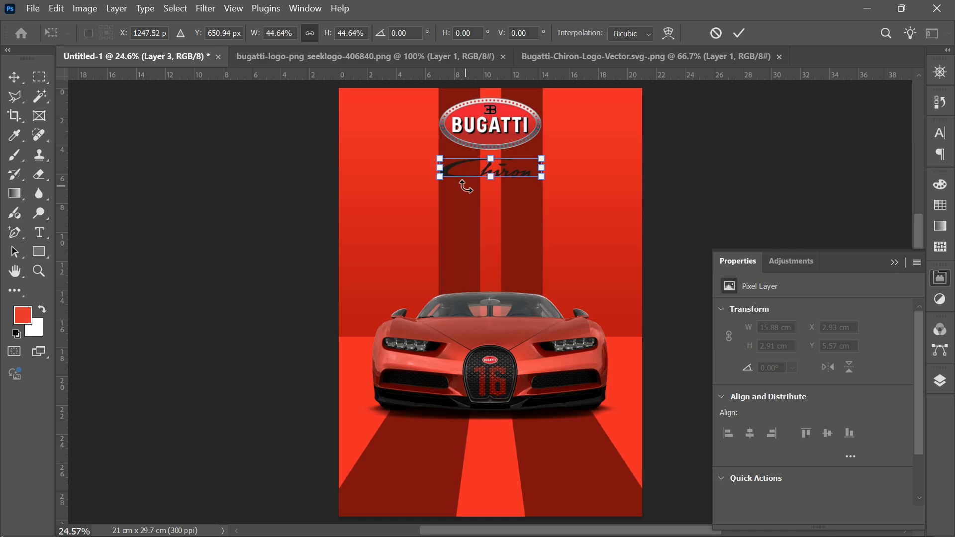
key("Return")
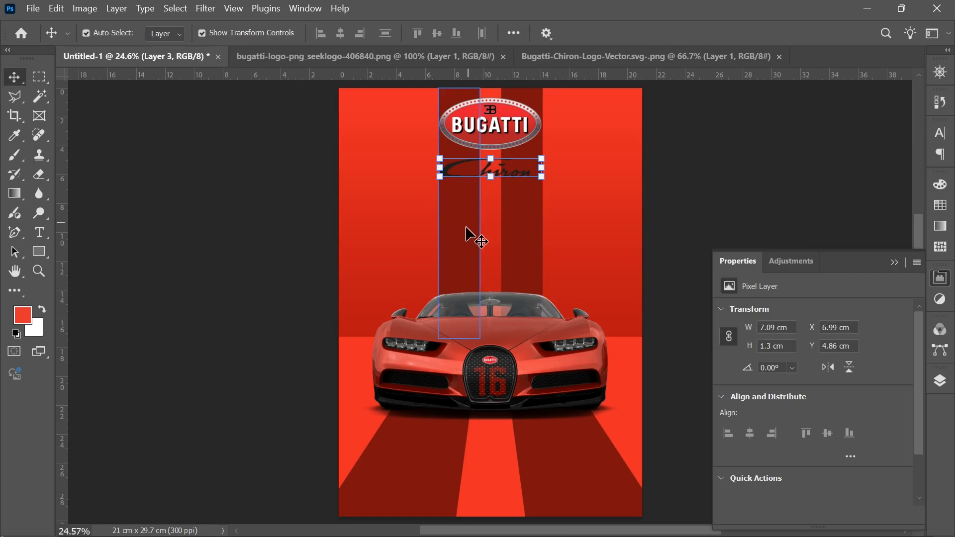
- Apply a white (ffffff) Color Overlay layer style to the Chiron logo at 100% opacity
left_click(940, 383)
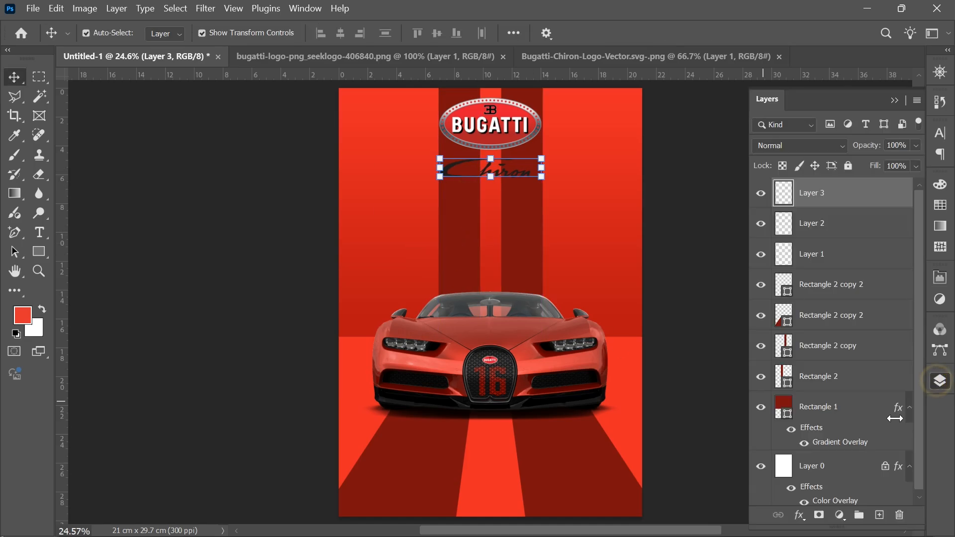
left_click(799, 516)
left_click(810, 451)
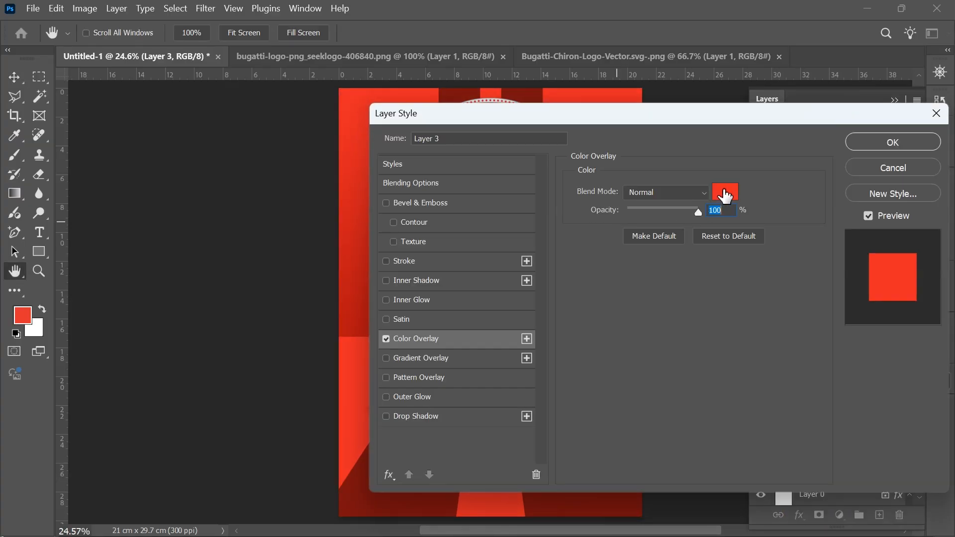
left_click(725, 192)
left_click(494, 207)
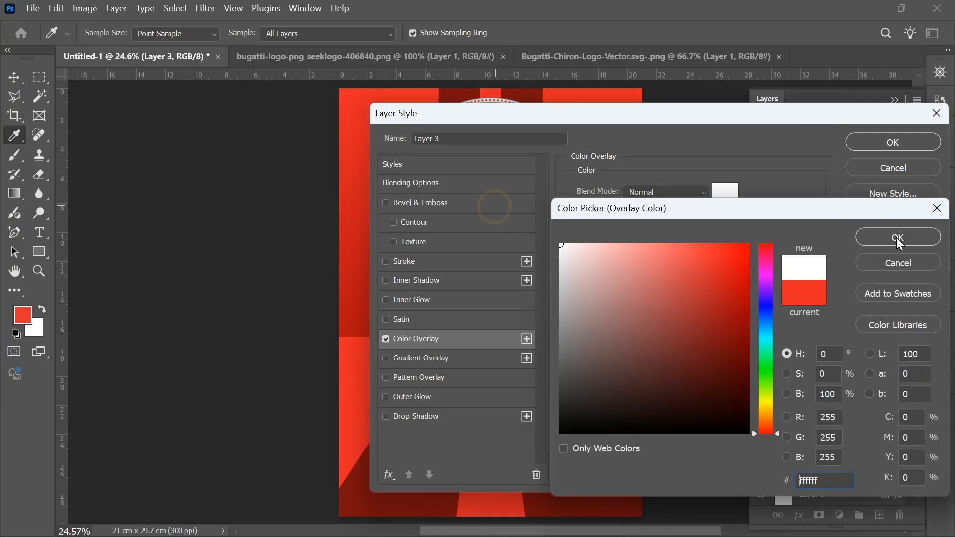
left_click(912, 237)
left_click(884, 141)
left_click(266, 280)
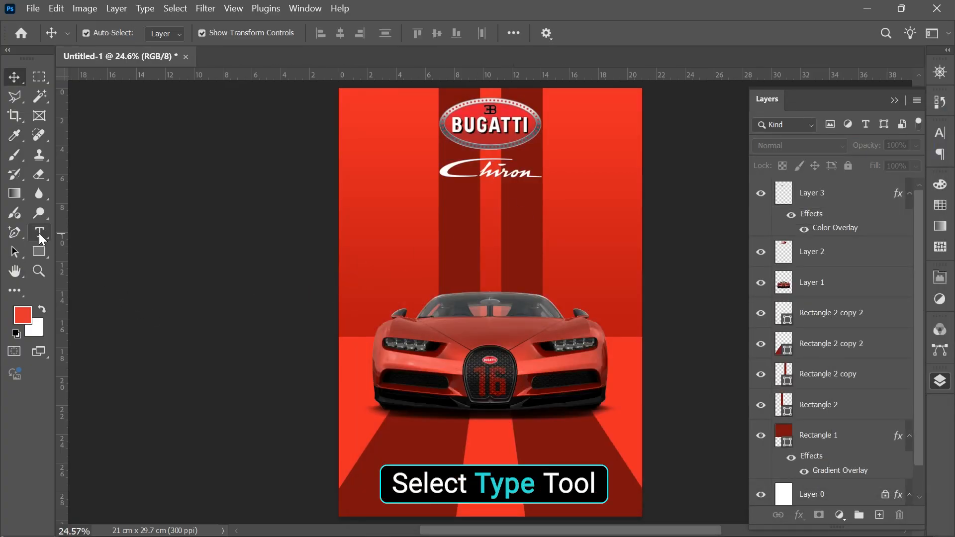
- Draw a wide text box of Lorem ipsum placeholder text on the floor area below the car, with a 12 pt font size
left_click(39, 232)
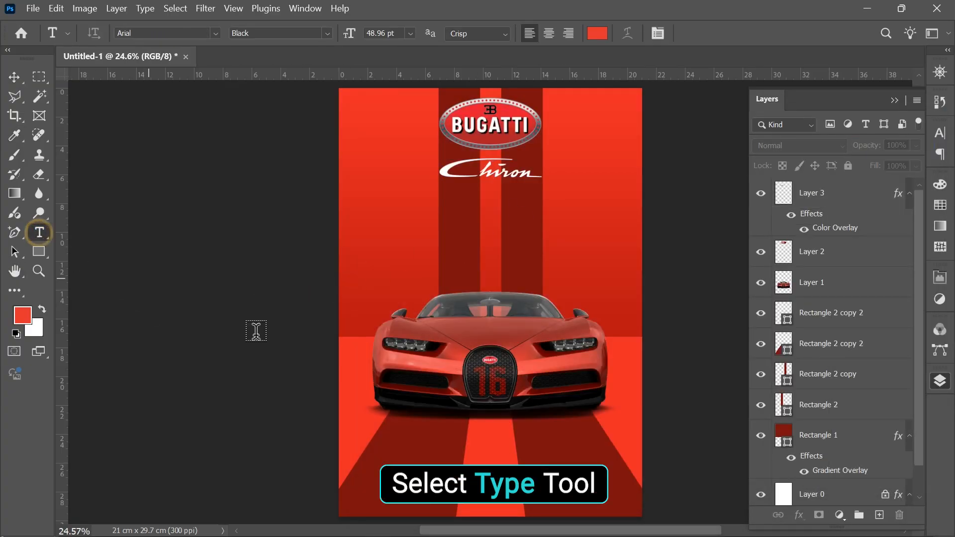
left_click(395, 458)
left_click_drag(395, 458, 596, 495)
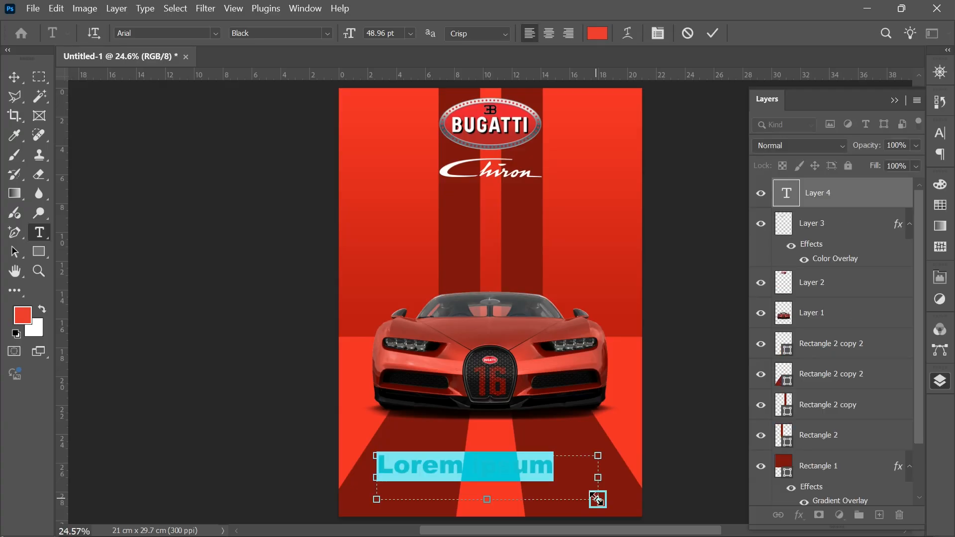
left_click(412, 30)
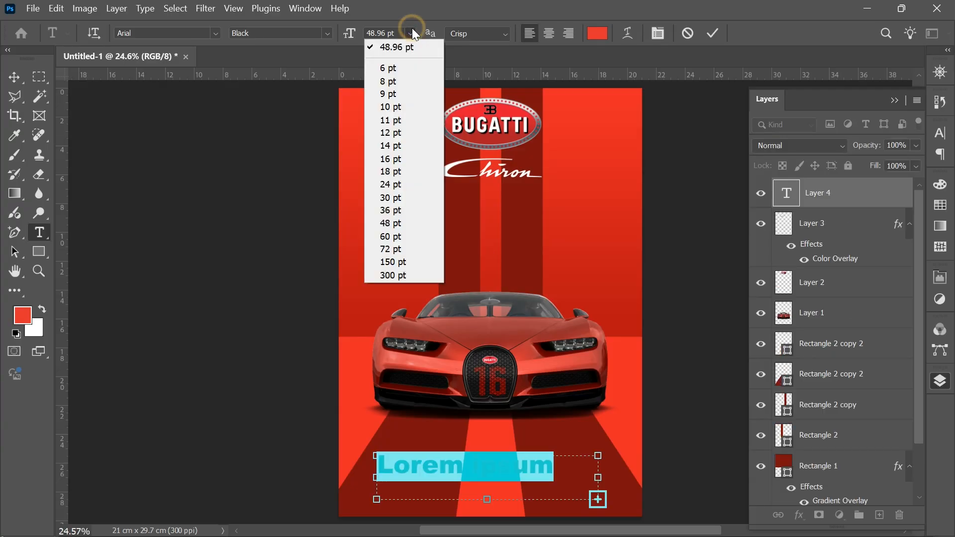
left_click(400, 132)
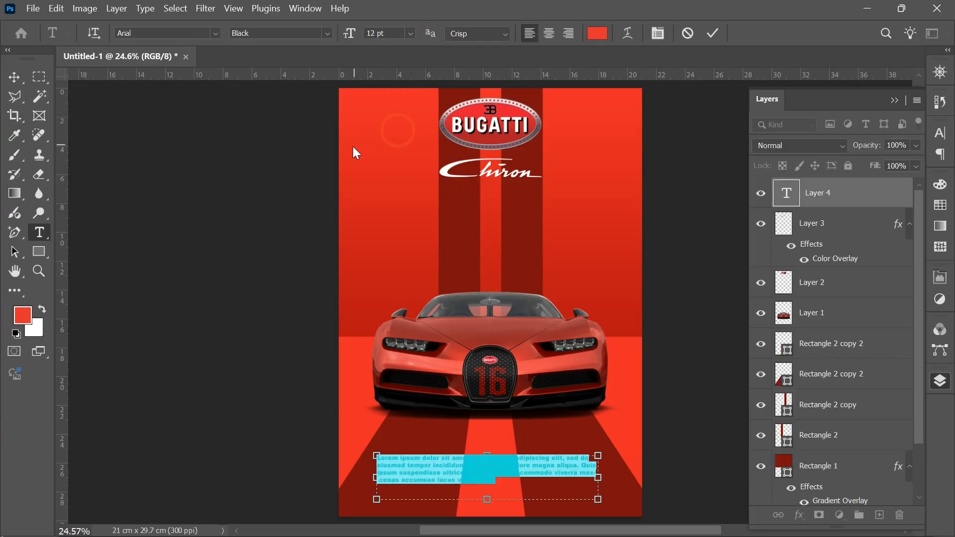
- Set the placeholder text to Arial Regular, 14 pt with 20 pt leading, and trim the text box's height to fit
left_click(947, 138)
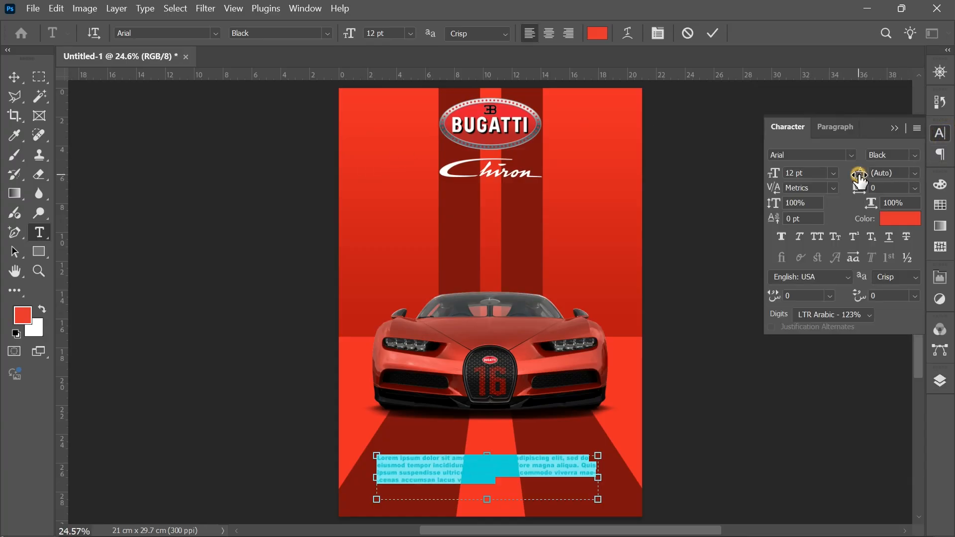
left_click_drag(862, 174, 866, 179)
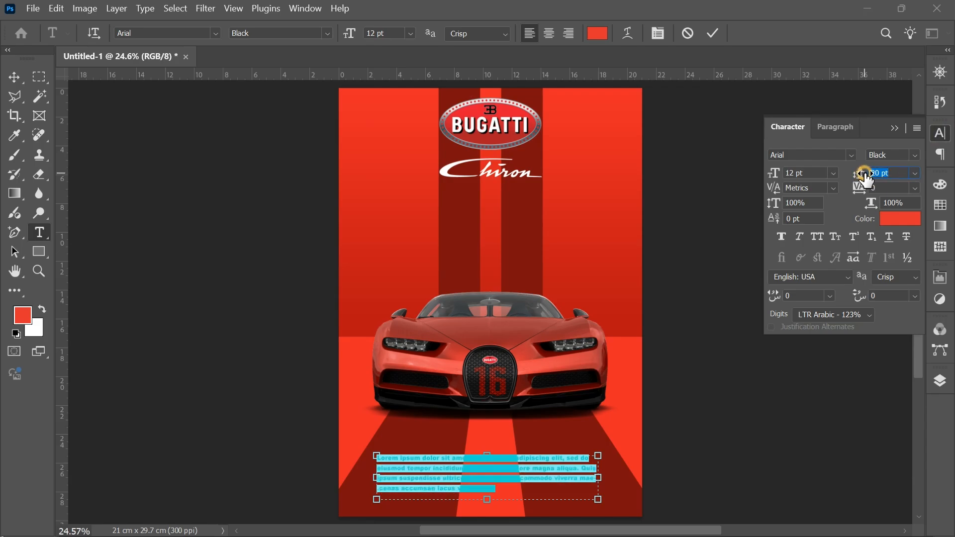
left_click(915, 156)
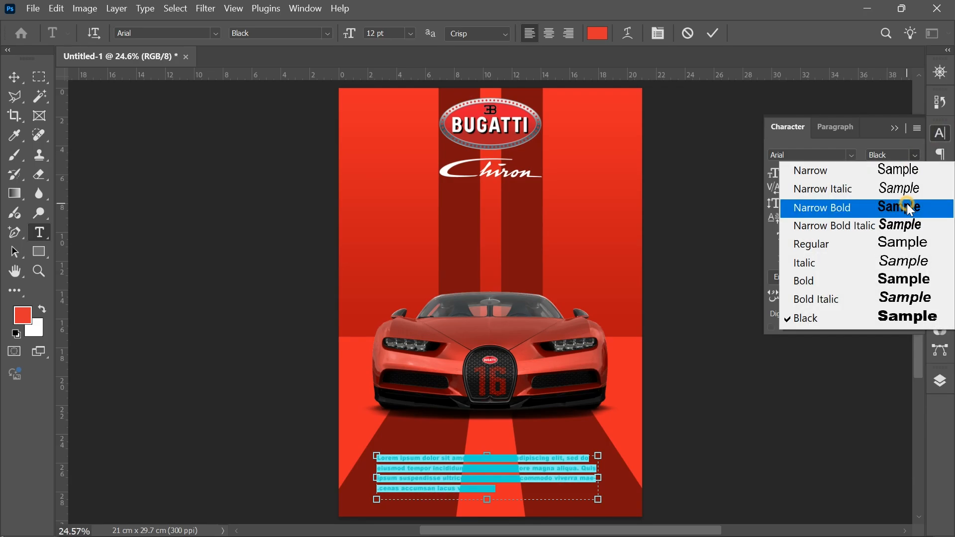
left_click(905, 241)
left_click(834, 173)
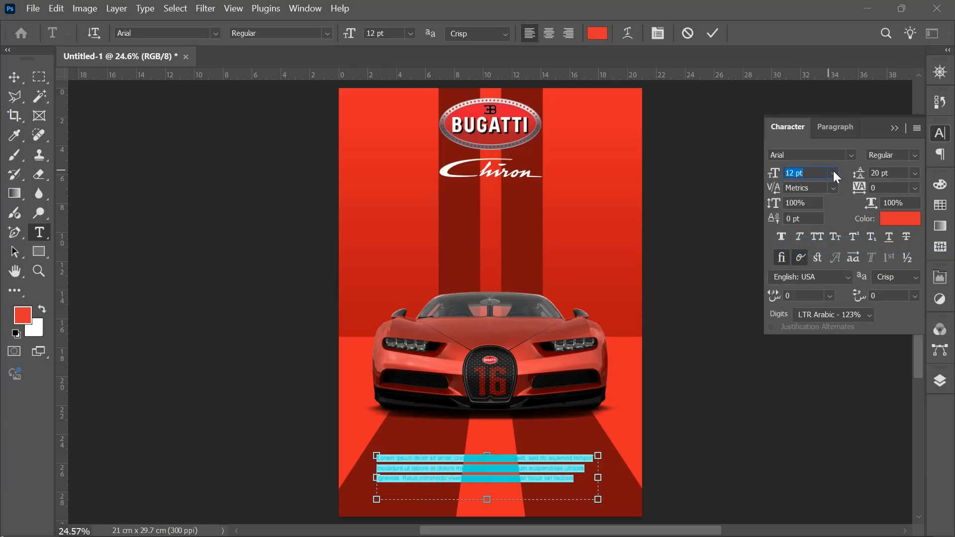
left_click(811, 288)
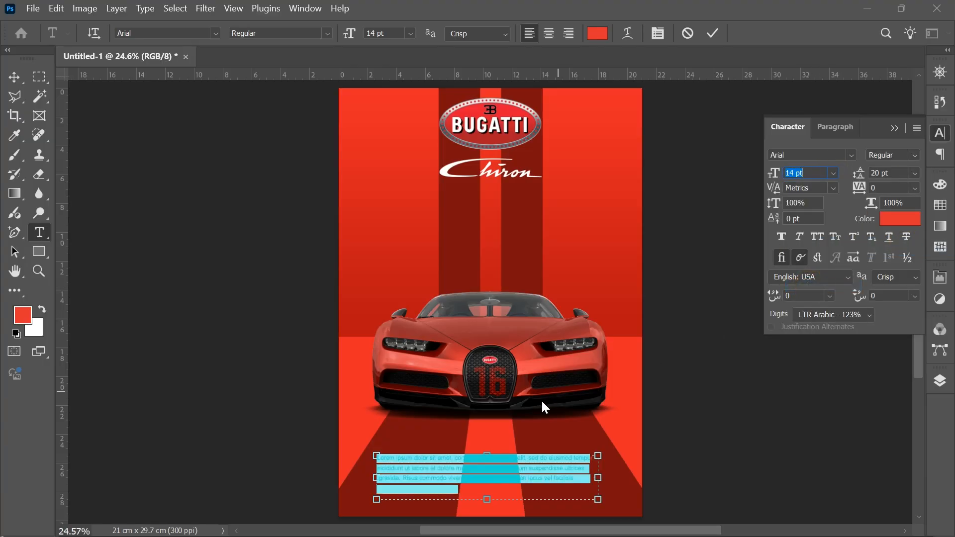
left_click_drag(489, 501, 488, 498)
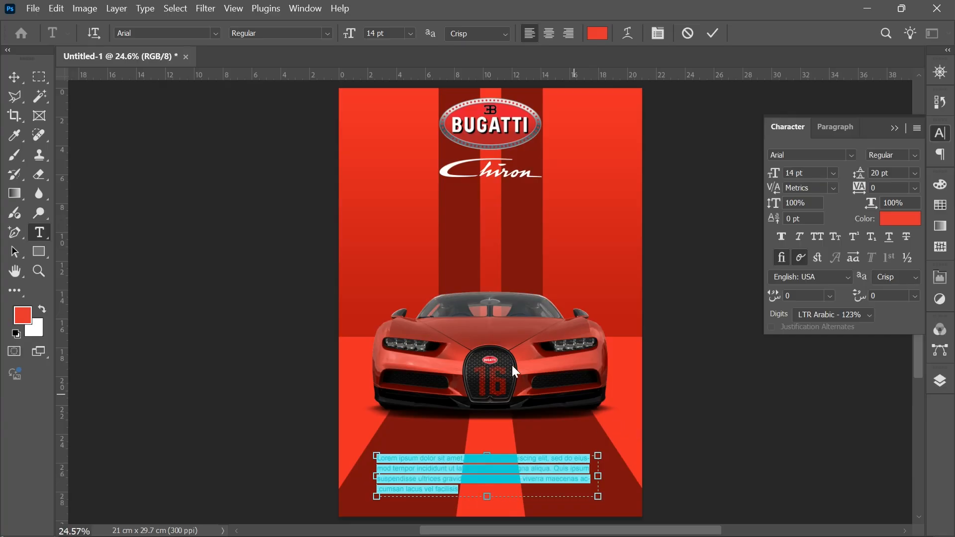
left_click(20, 77)
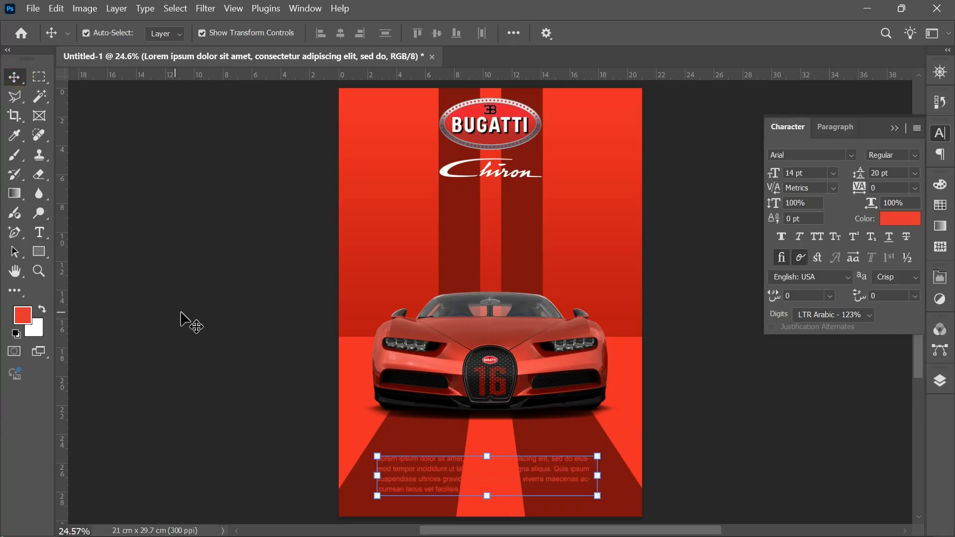
- Change the placeholder paragraph's text colour to white (ffffff)
left_click(898, 218)
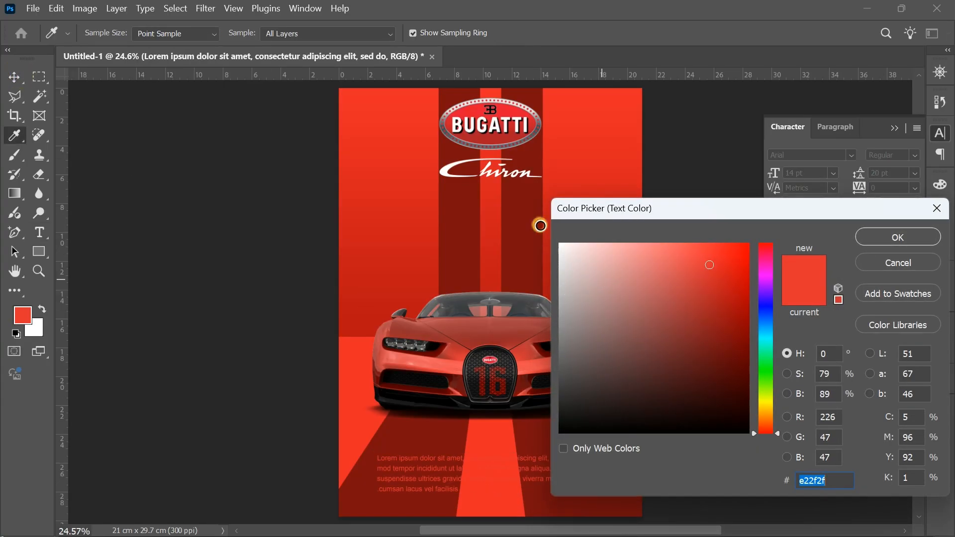
type("ffffff")
left_click(898, 236)
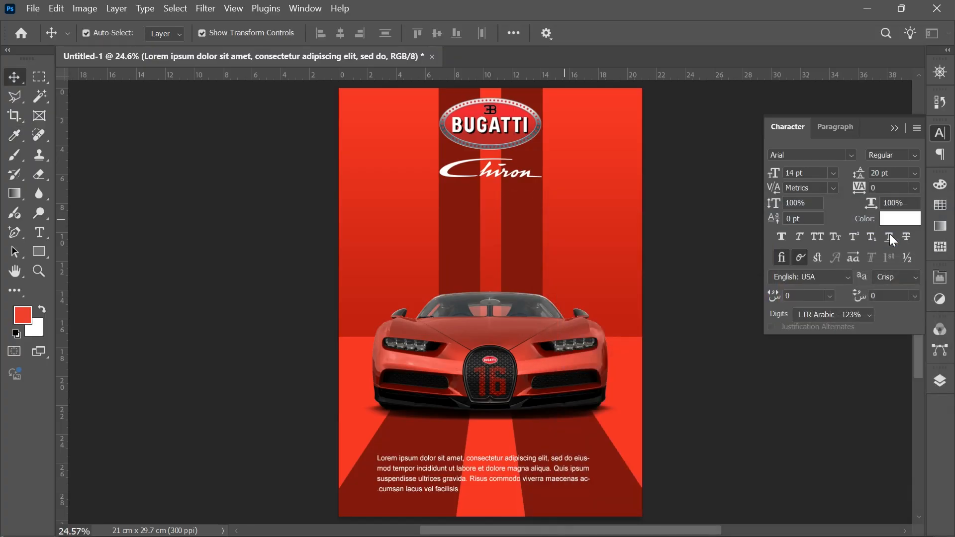
left_click(709, 443)
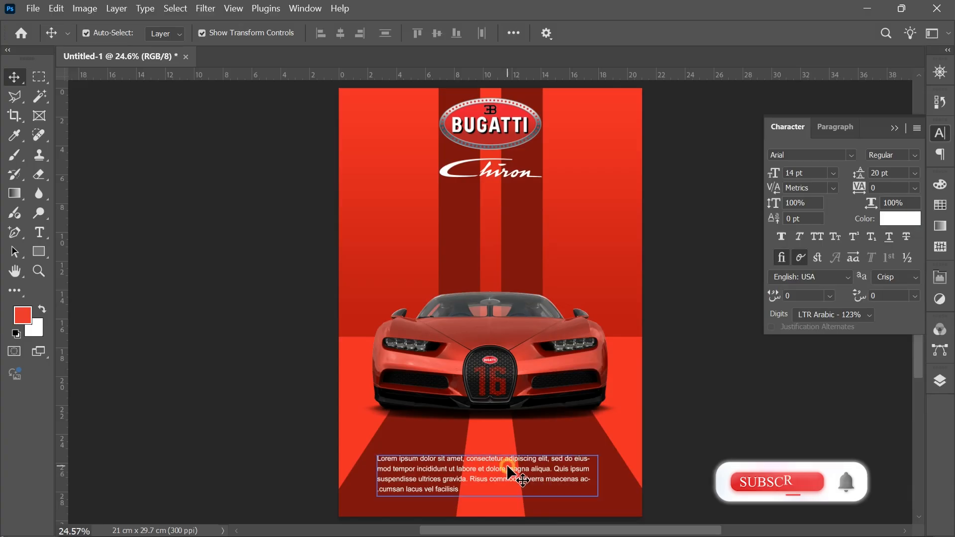
- Nudge the placeholder paragraph slightly down and move the car lower, closer to the text
left_click(507, 467)
left_click_drag(511, 463, 512, 465)
left_click(693, 456)
left_click_drag(513, 337, 513, 354)
left_click(265, 238)
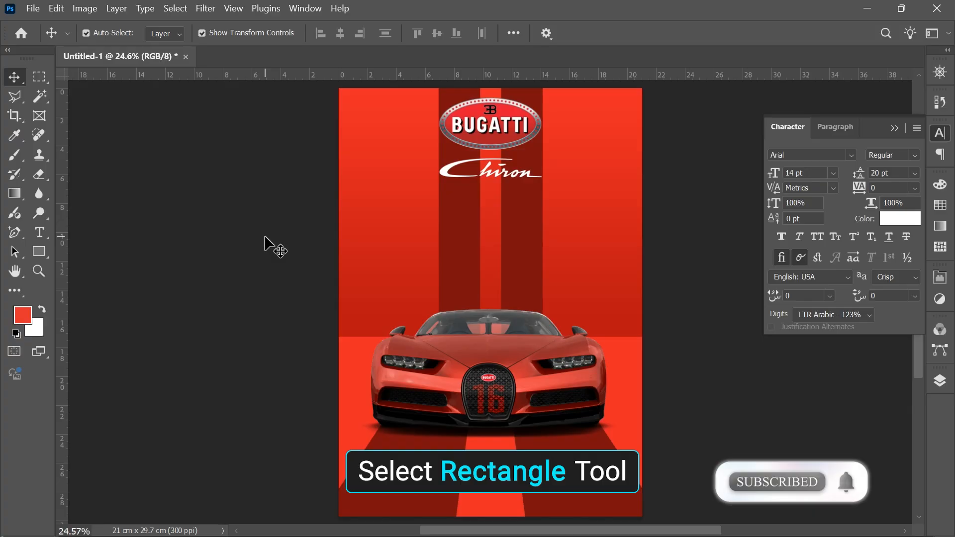
- Draw a dark red rounded rectangle about 5.65 x 7.38 cm with 1.07 cm corner radii, centred between the Chiron logo and the car
left_click(39, 251)
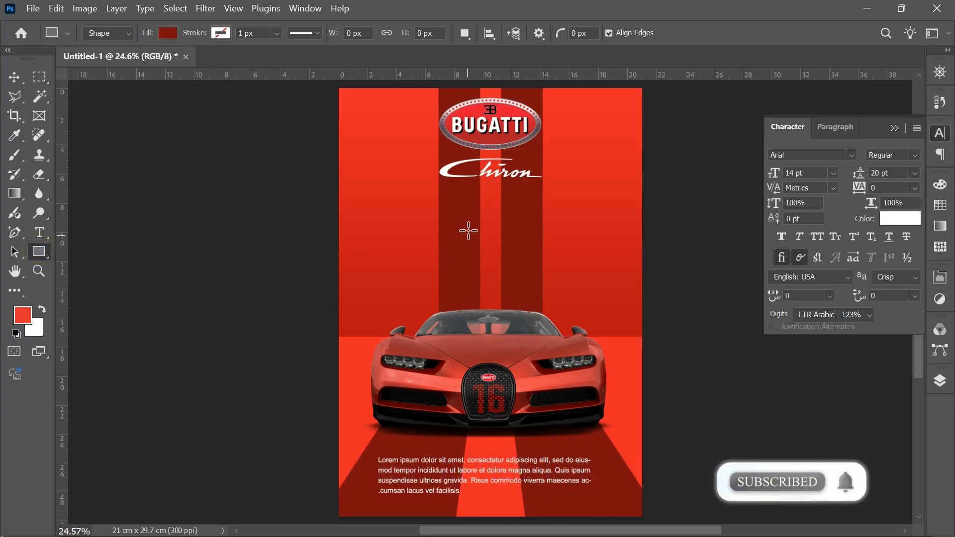
left_click_drag(458, 219, 530, 301)
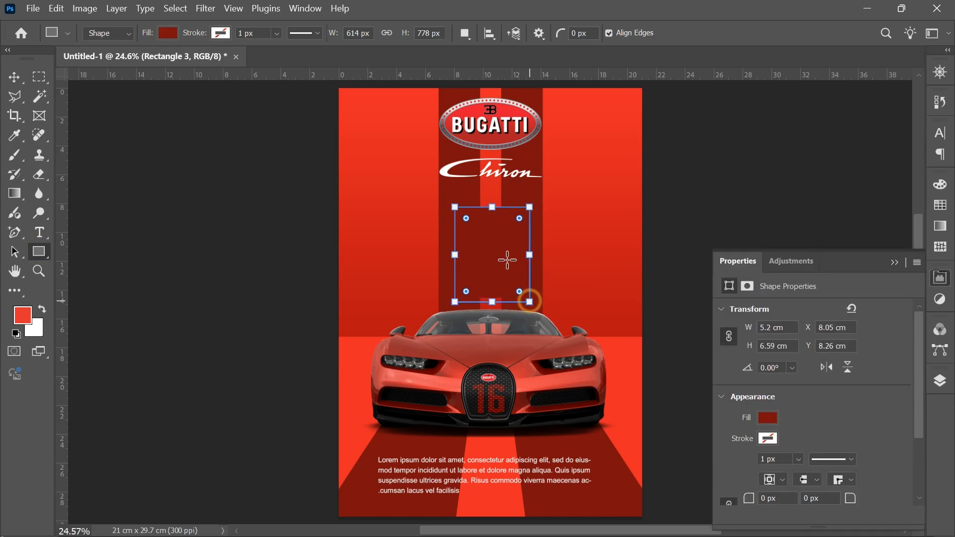
left_click_drag(491, 207, 471, 217)
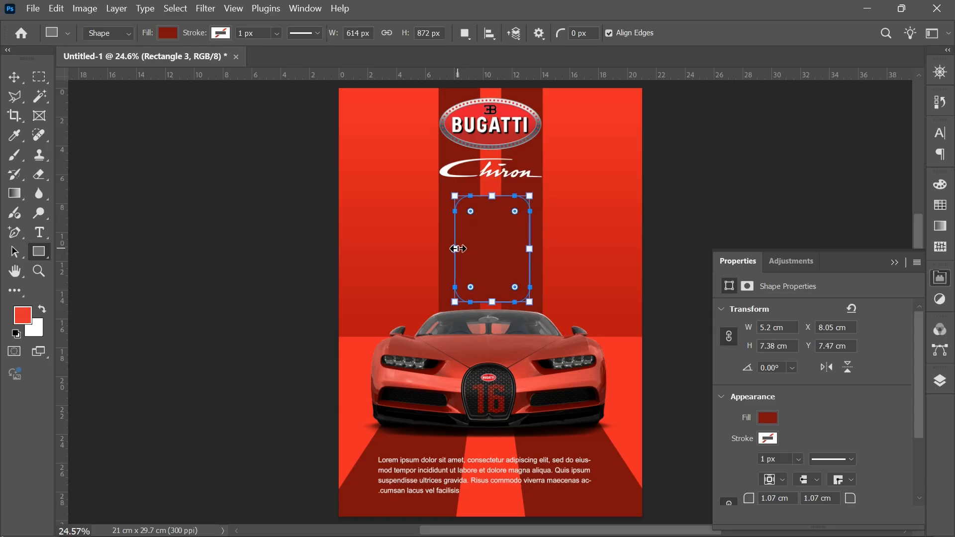
left_click_drag(453, 248, 448, 249)
left_click_drag(526, 251, 527, 250)
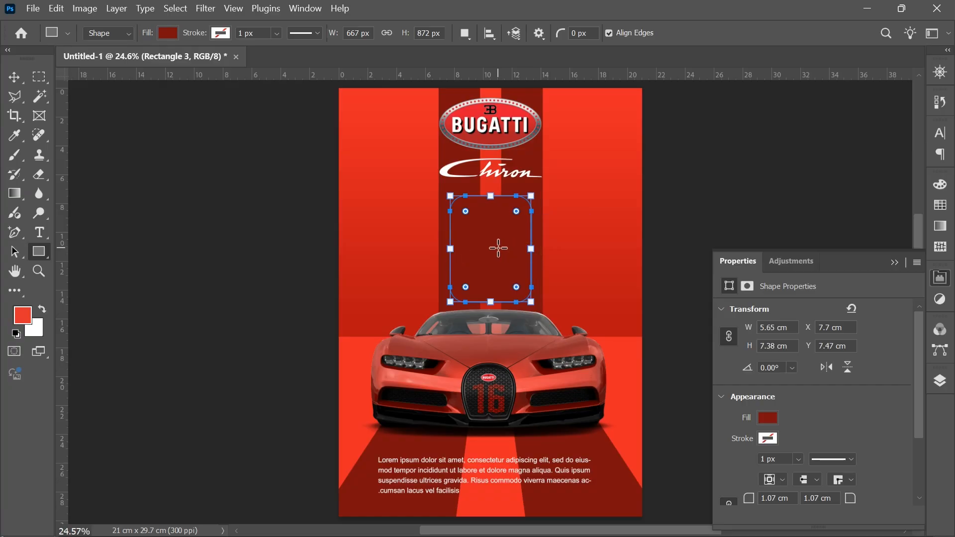
- Change the rounded rectangle's fill colour to white
left_click(168, 33)
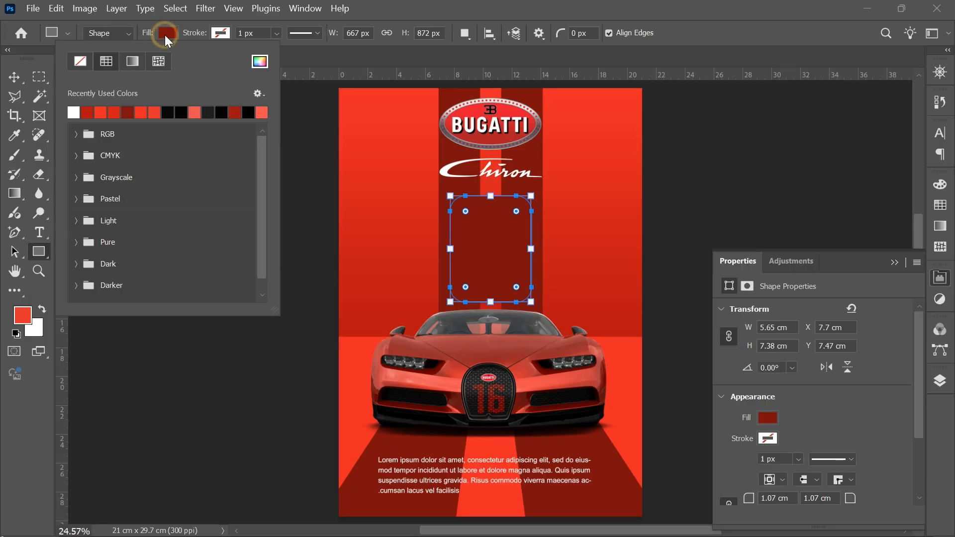
left_click(74, 113)
left_click(169, 33)
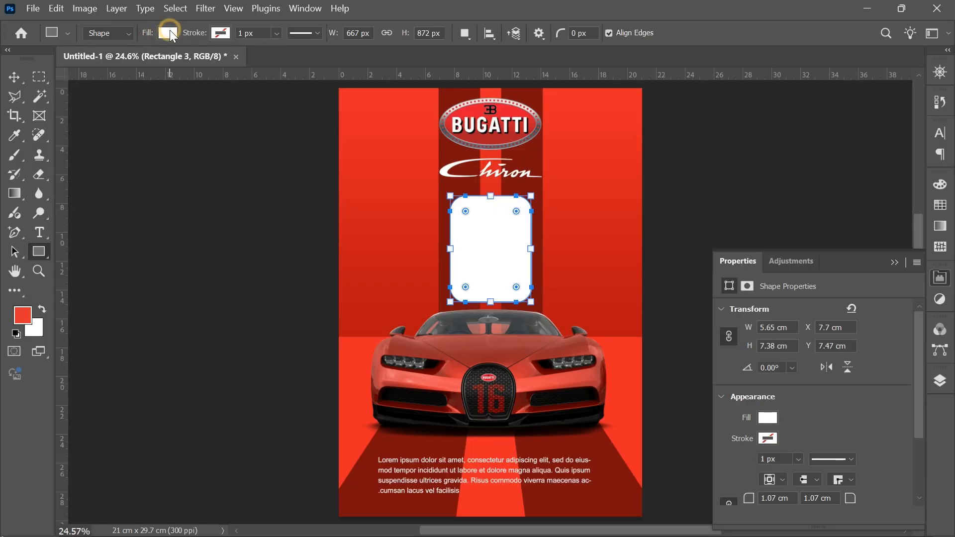
- Add an outside Stroke layer style to the white rounded rectangle and set its colour to light salmon red
key("v")
left_click(940, 380)
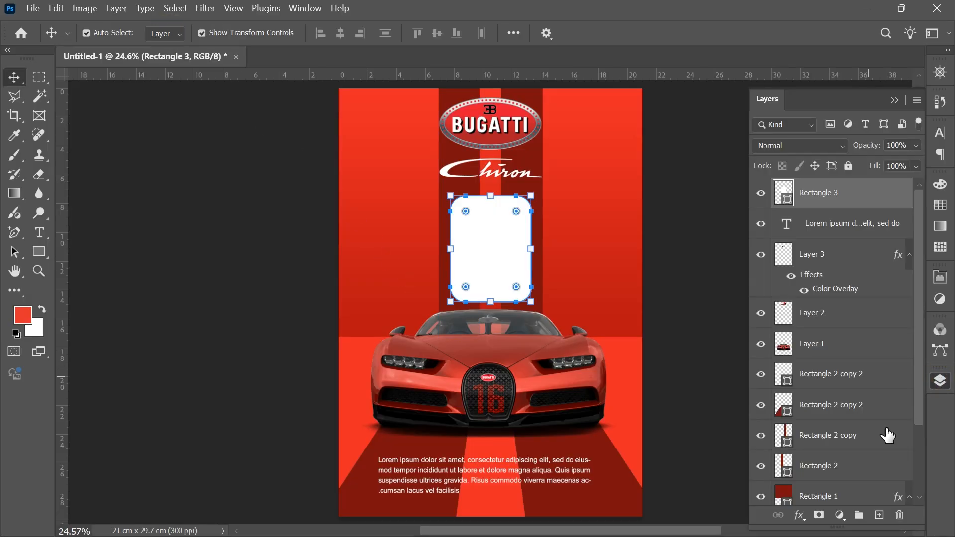
left_click(799, 515)
left_click(820, 398)
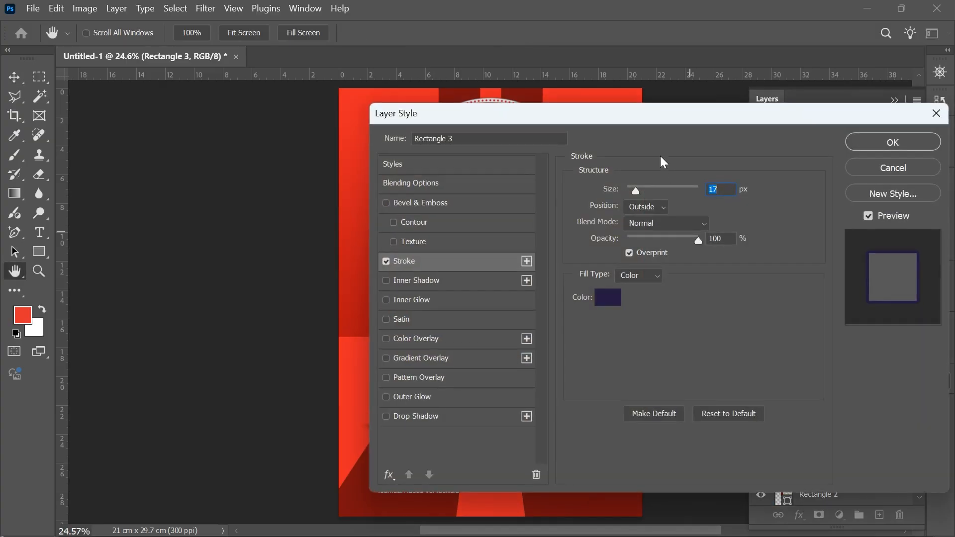
left_click_drag(628, 106, 798, 137)
left_click(777, 324)
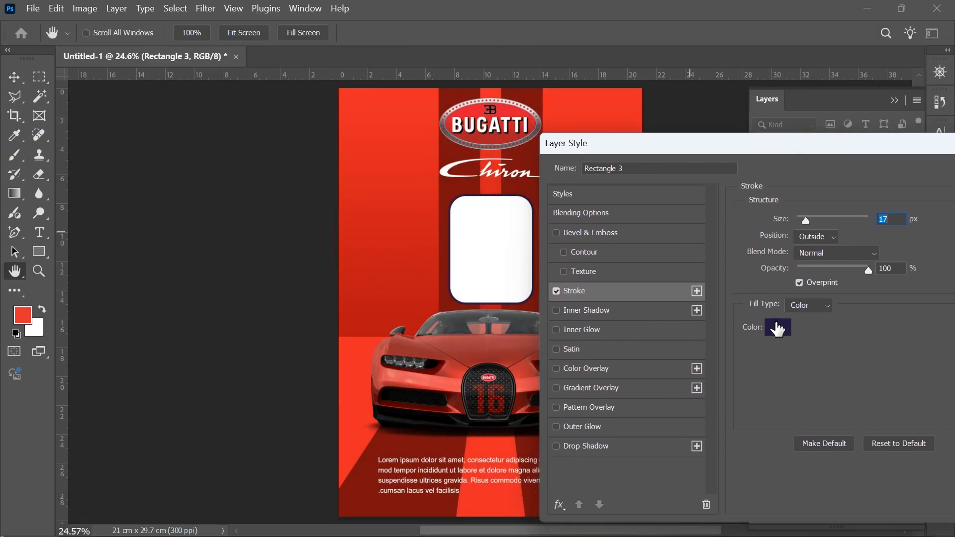
left_click(394, 214)
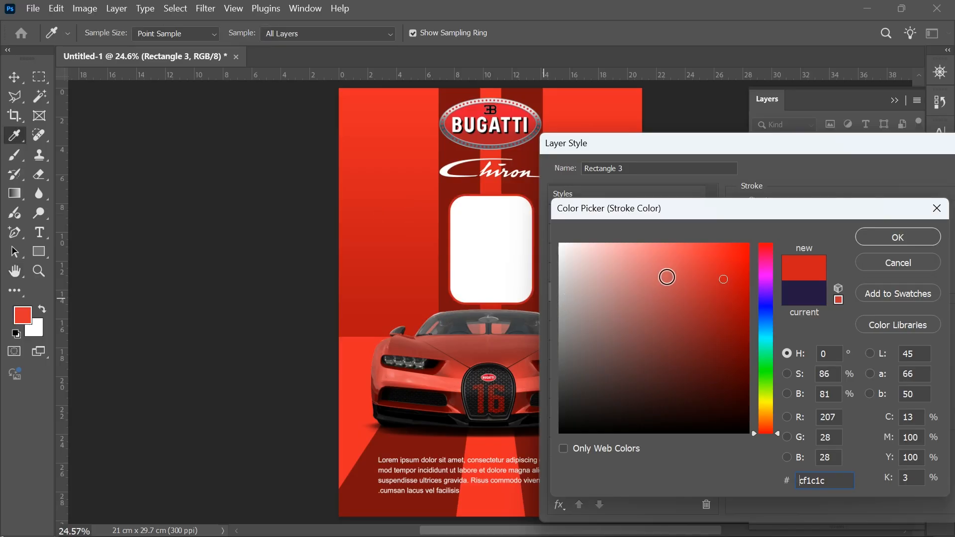
mouse_move(724, 279)
left_mouse_down()
mouse_move(692, 250)
mouse_move(669, 250)
left_mouse_up()
left_click(878, 236)
- Set the rounded rectangle's stroke size to 6 px and apply the layer style
left_click_drag(802, 226, 801, 223)
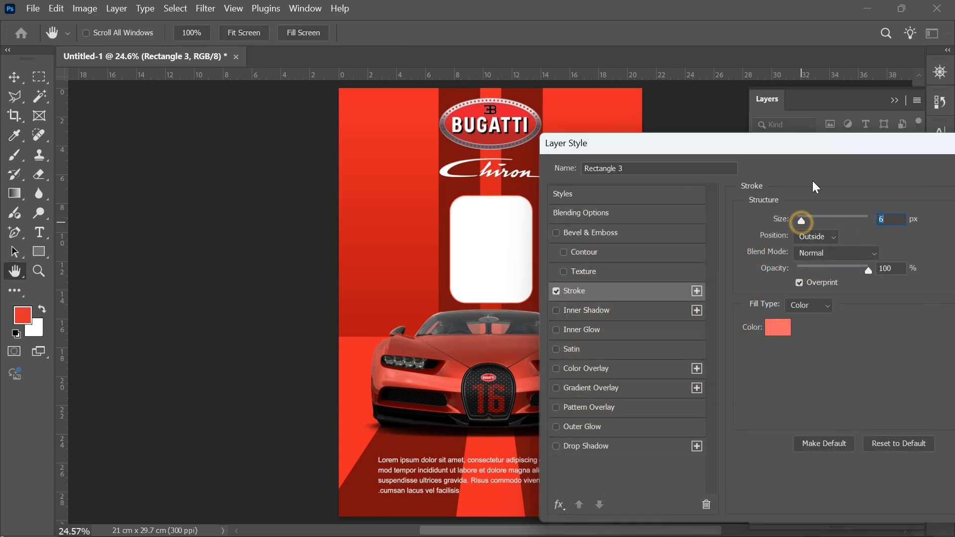
left_click_drag(828, 146, 619, 150)
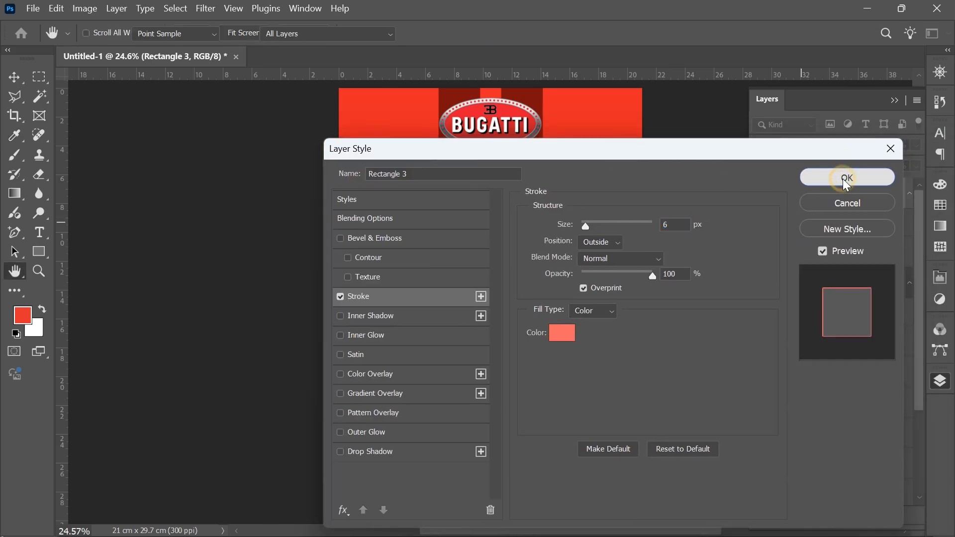
left_click(843, 178)
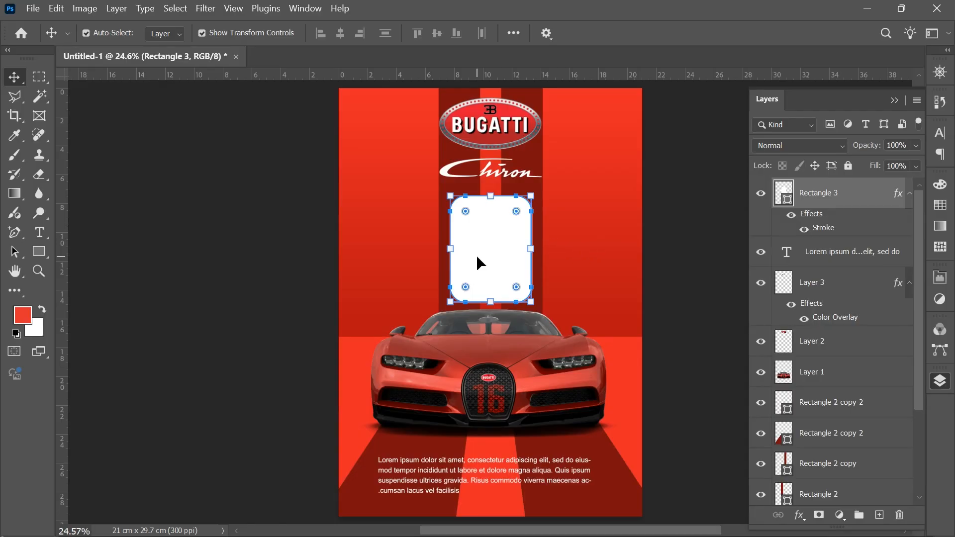
- Duplicate the white panel to its left, pull the copy's outer lower corner inward into a slanted edge, and slightly reduce its height
left_click_drag(476, 255, 398, 254)
left_click_drag(358, 302, 392, 301)
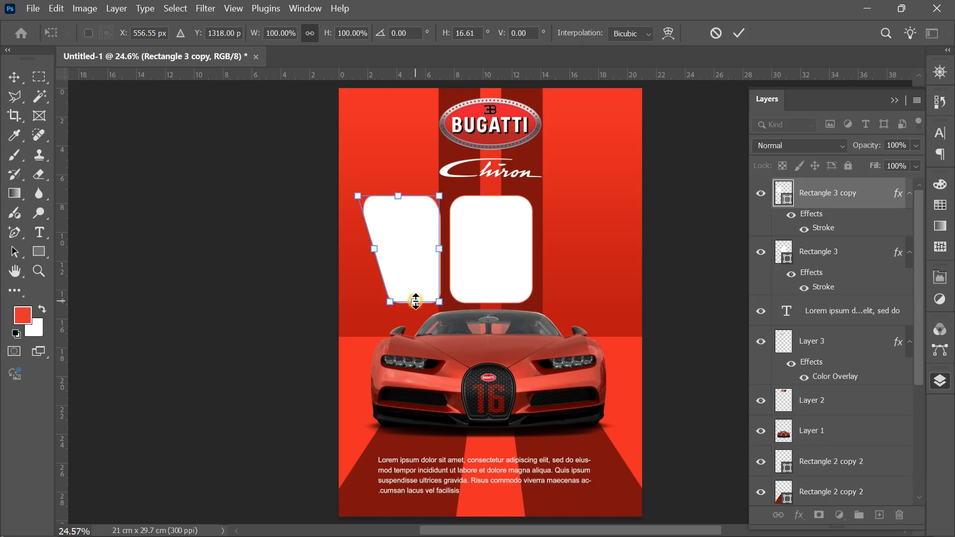
left_click_drag(416, 300, 415, 293)
double_click(411, 256)
- Duplicate the slanted panel to the right of the centre panel and flip the copy horizontally
left_click_drag(417, 240, 592, 241)
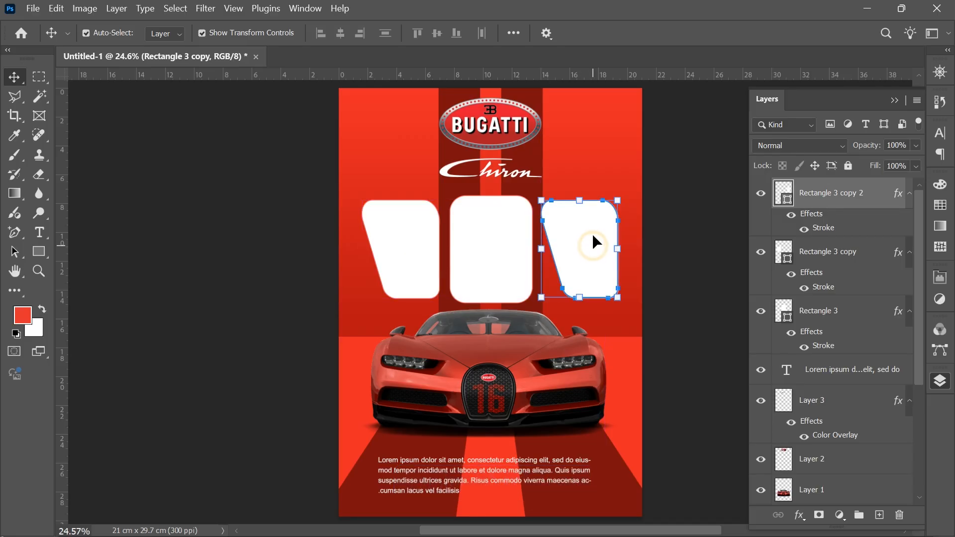
left_click_drag(580, 200, 580, 200)
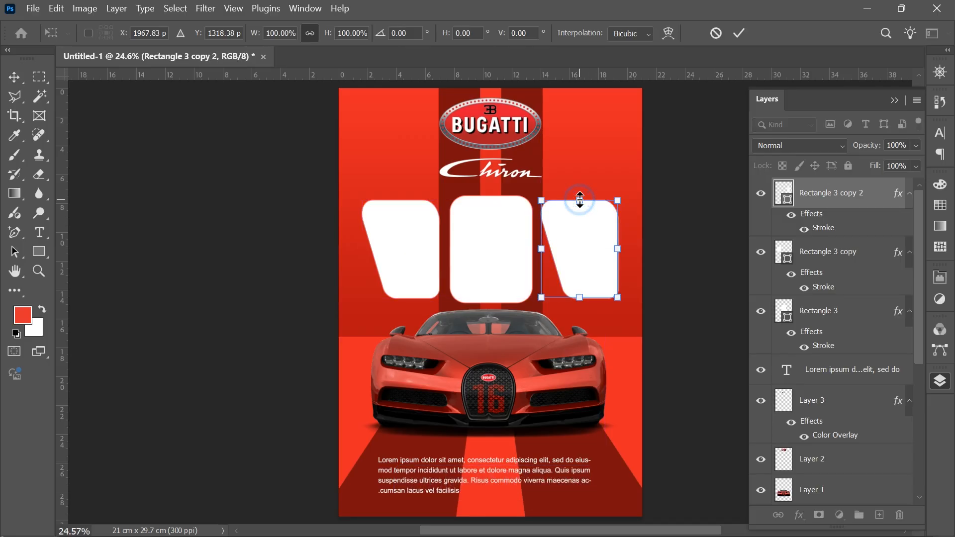
right_click(577, 200)
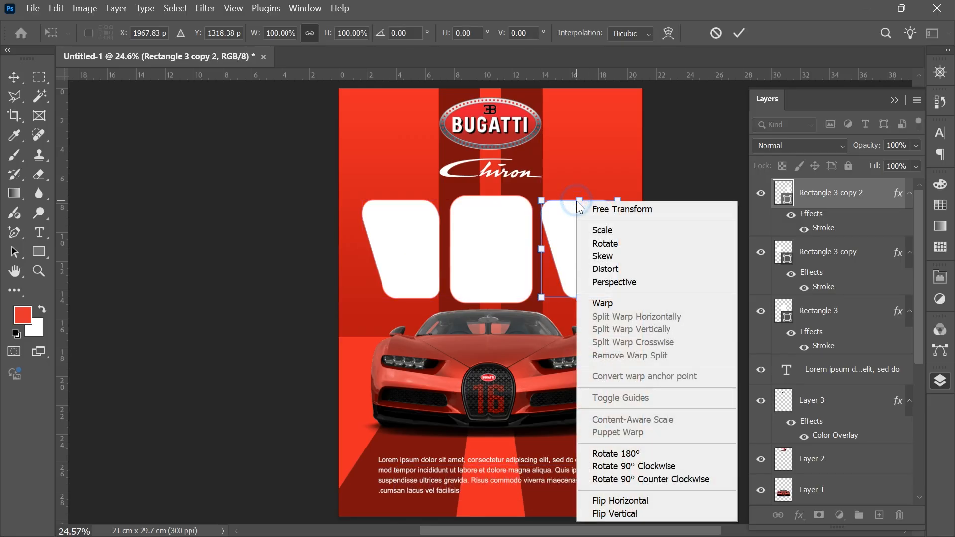
left_click(610, 501)
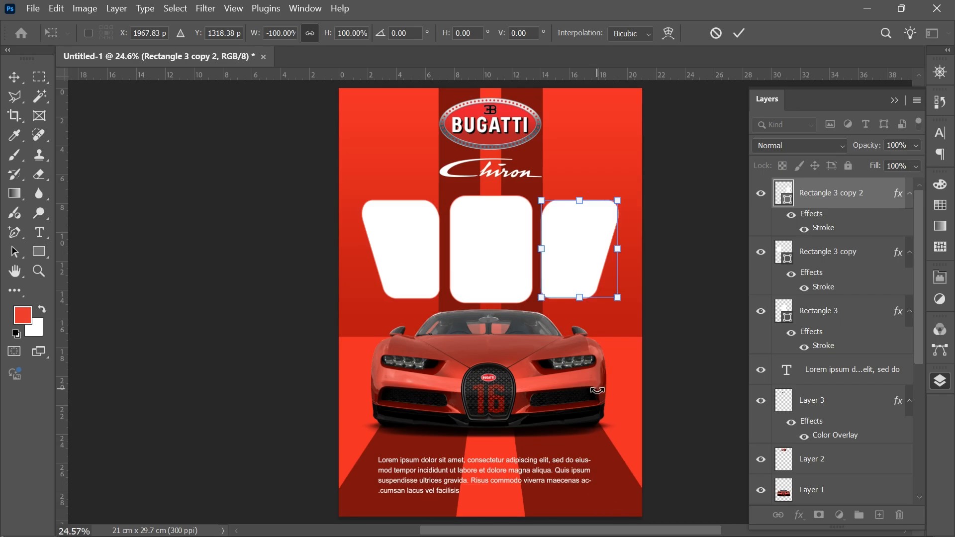
left_click(691, 371)
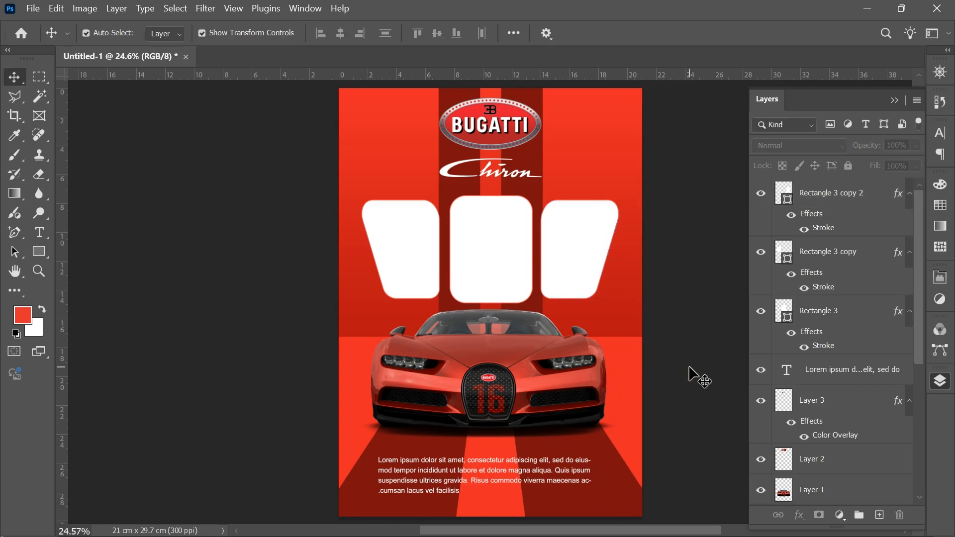
- Select all three white panels and nudge them together slightly up, away from the car
left_click(490, 265)
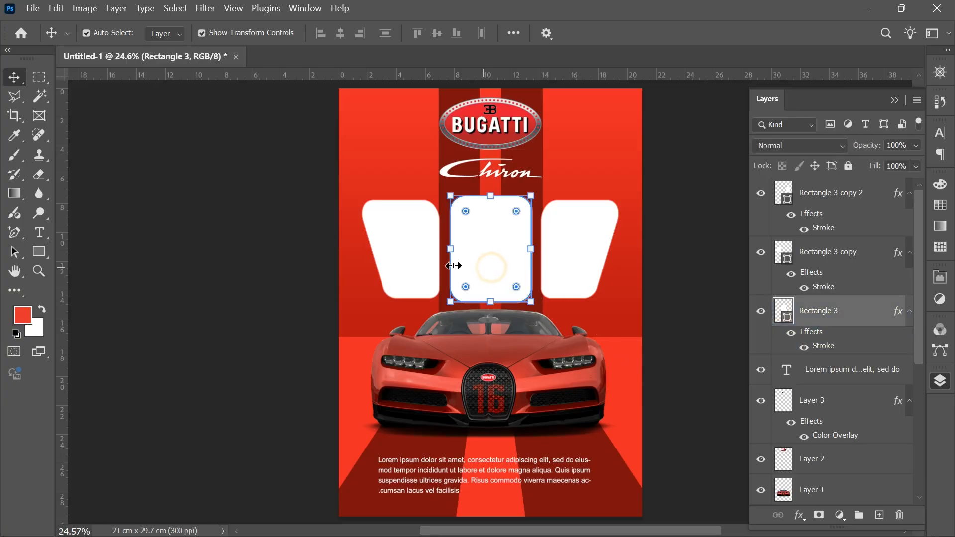
left_click(404, 261, "shift")
left_click(575, 264, "shift")
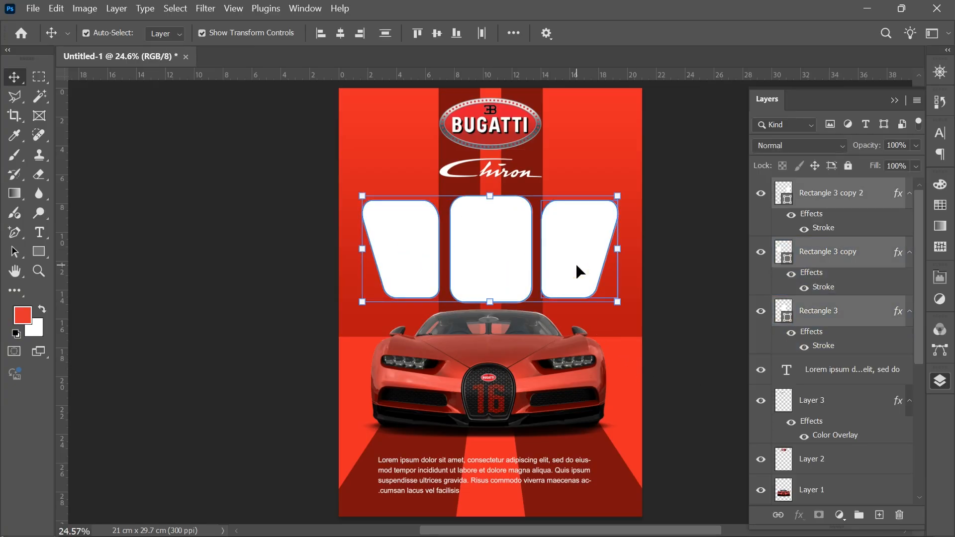
key("shift+Up")
key("shift+Up")
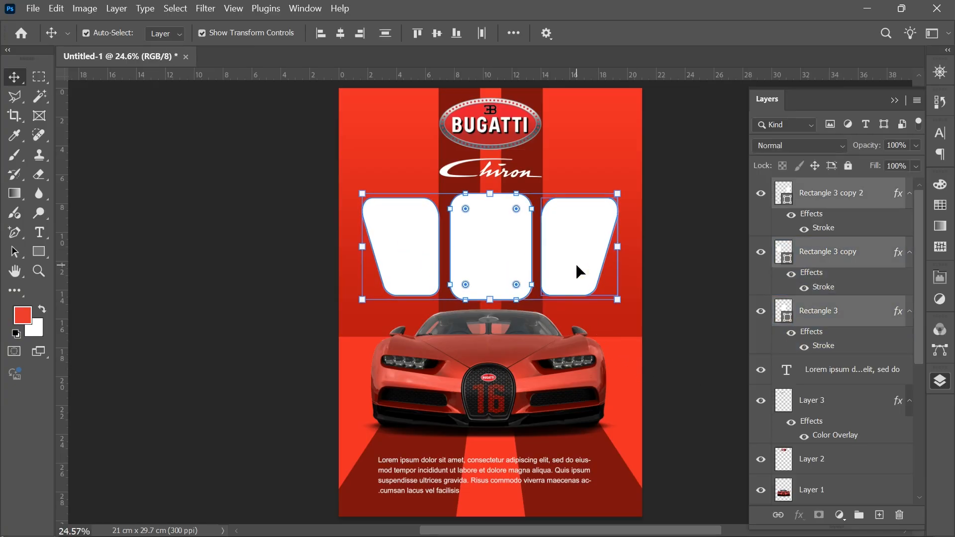
left_click(682, 398)
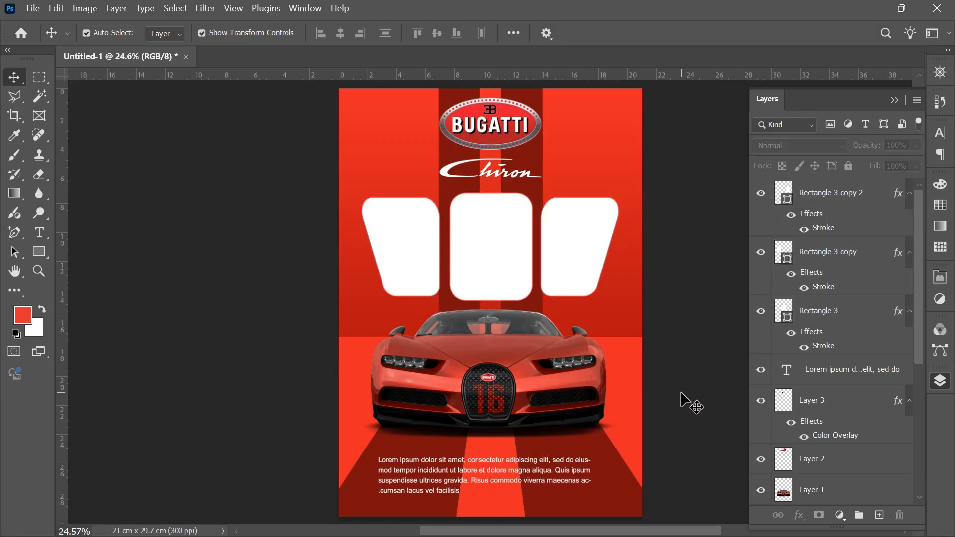
- Bring Bugatti Chiron Super Sport 9.jpg into the poster and scale it down to cover the right-hand panel
key("ctrl+o")
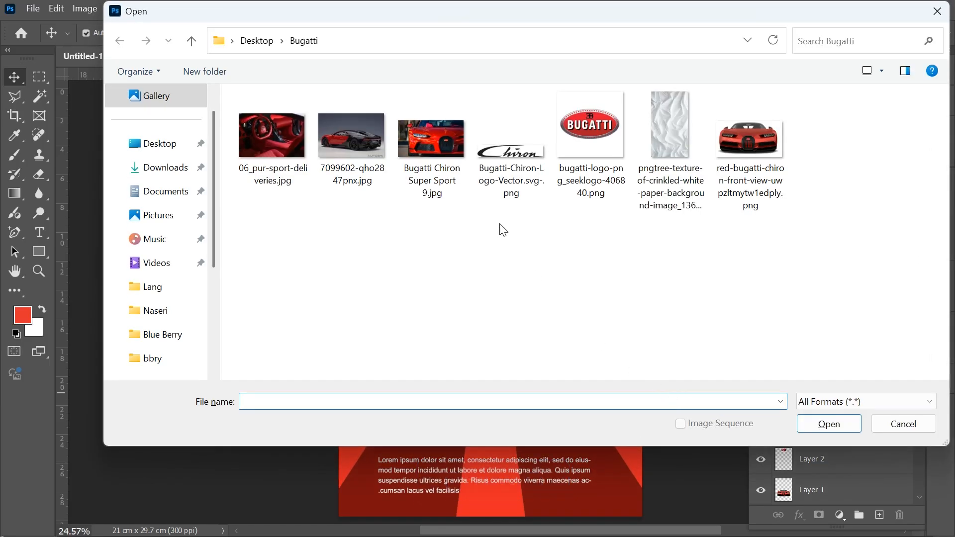
double_click(445, 149)
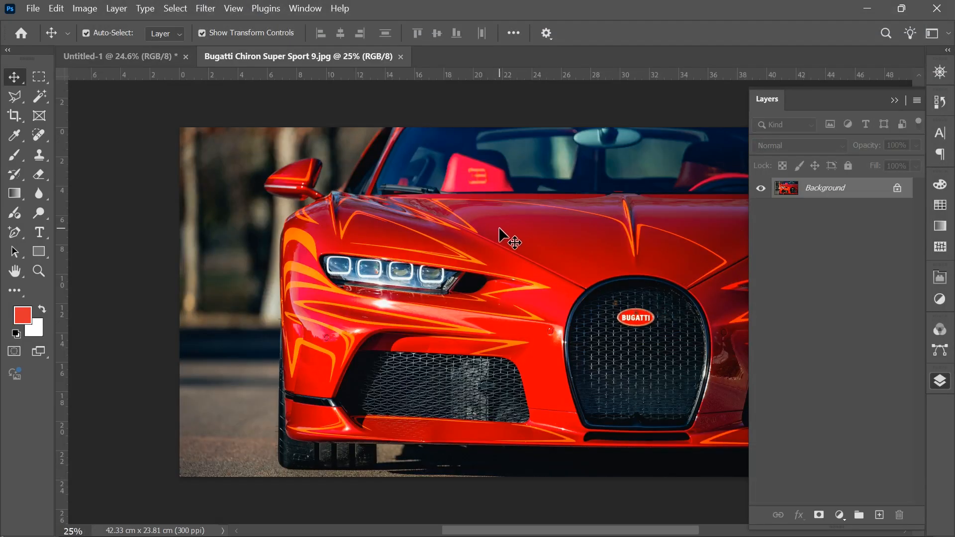
left_click_drag(499, 229, 531, 254)
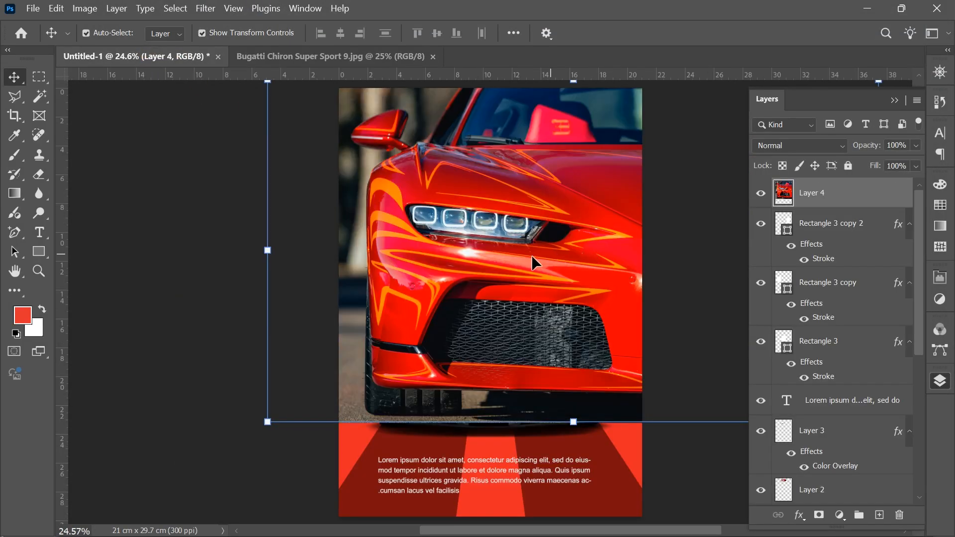
left_click_drag(283, 407, 492, 293)
mouse_move(565, 286)
left_mouse_down()
mouse_move(608, 273)
mouse_move(577, 272)
left_mouse_up()
key("Return")
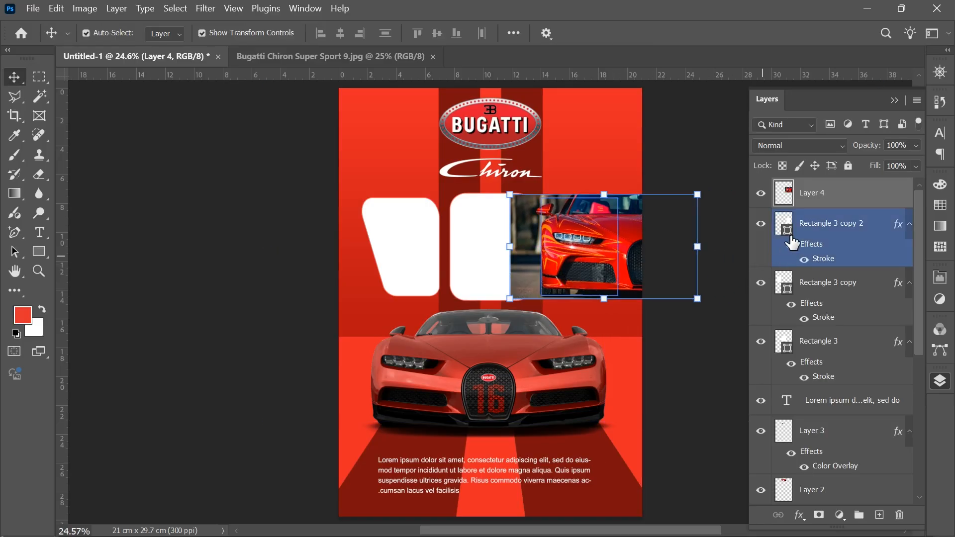
- Clip the car photo layer to the right-hand slanted panel, Rectangle 3 copy 2
left_click(814, 230)
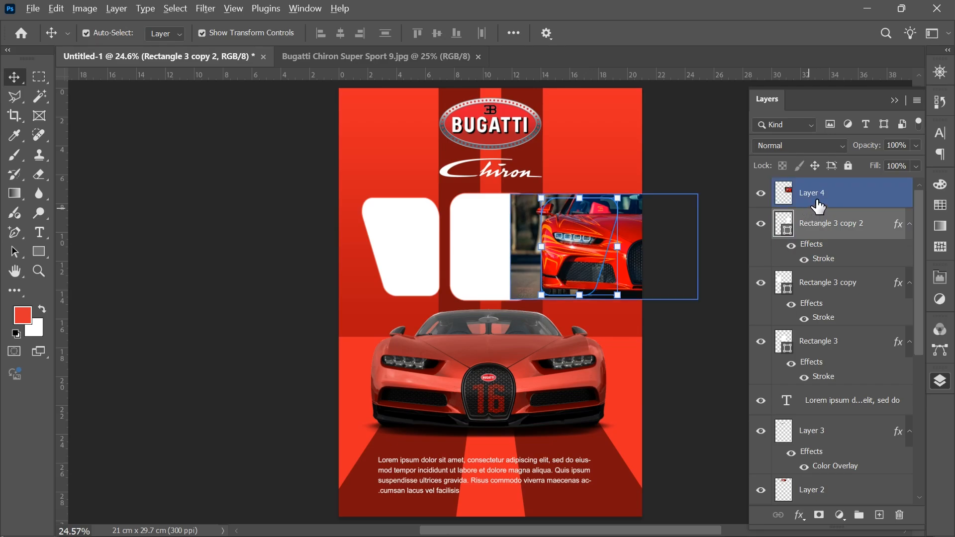
left_click(823, 199)
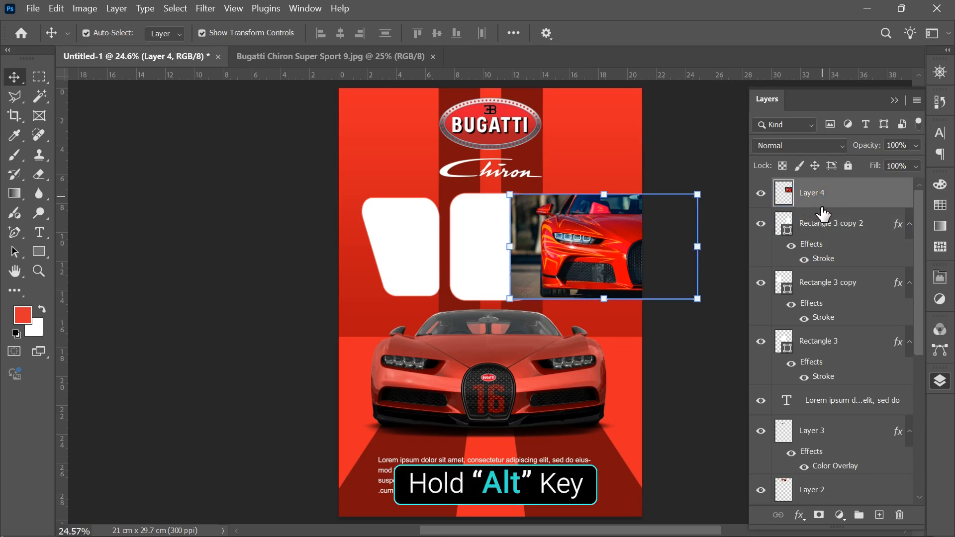
left_click(822, 209, "alt")
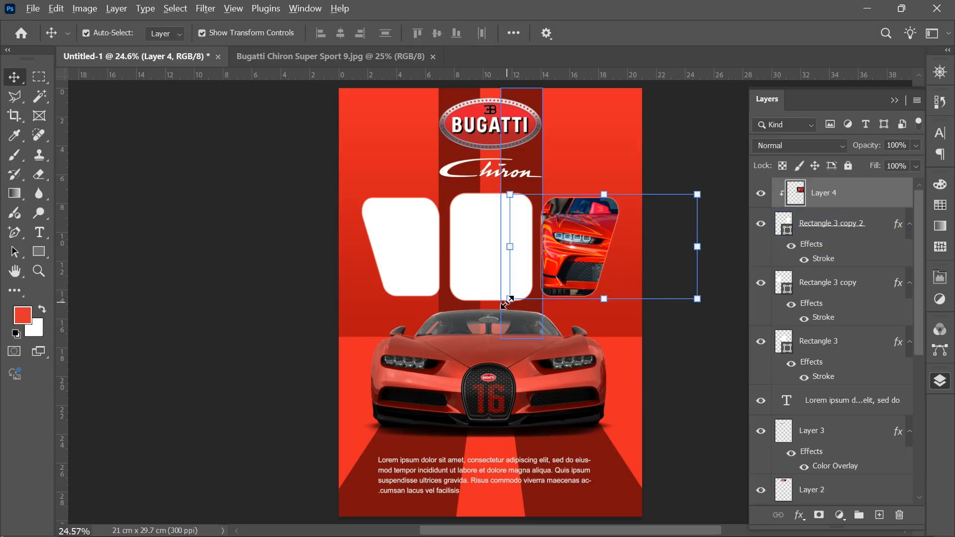
- Scale the clipped car photo to 94.89% and shift it right so the headlight and mirror fit inside the panel
mouse_move(510, 299)
left_mouse_down()
mouse_move(523, 297)
mouse_move(512, 300)
left_mouse_up()
key("Down")
key("Right")
key("Right")
key("Right")
key("Right")
key("Right")
key("Right")
key("Right")
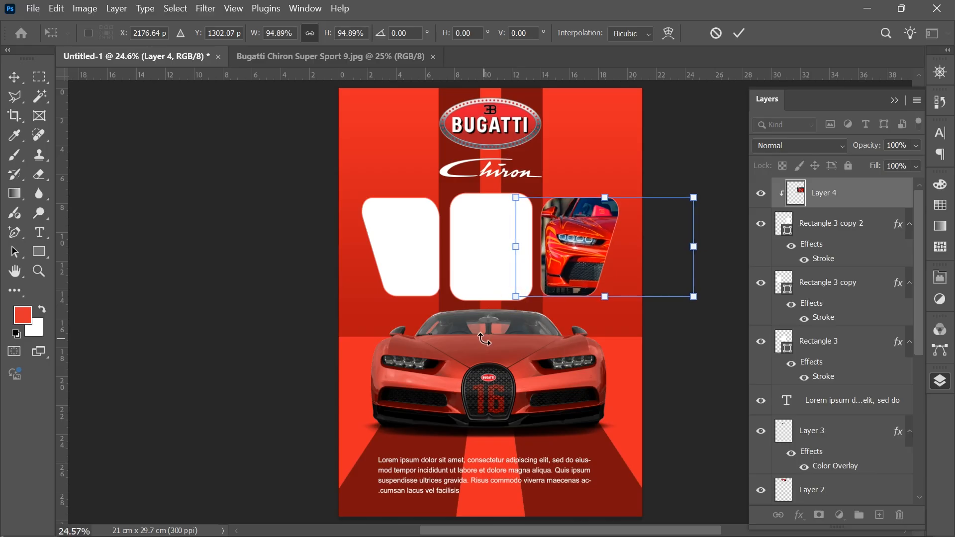
key("Right")
key("Right")
key("Right")
key("Right")
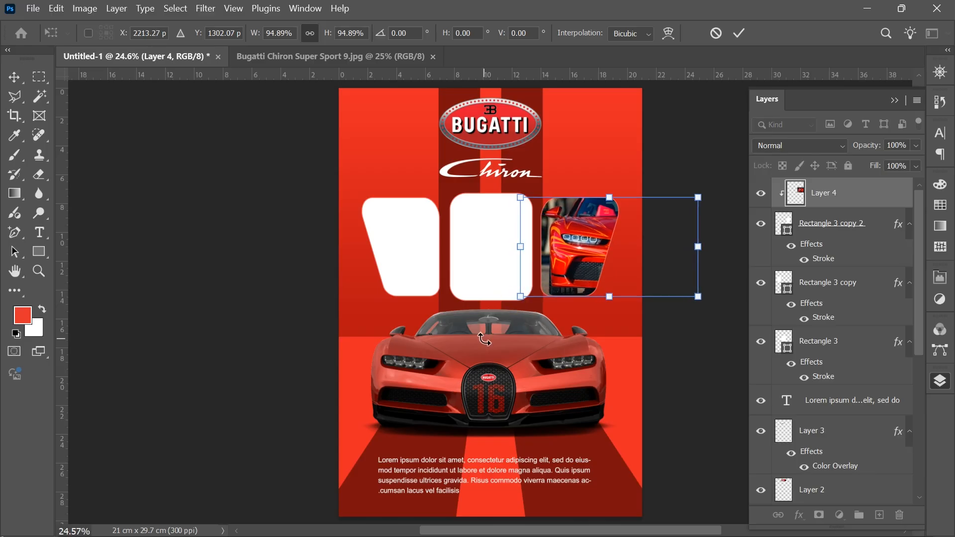
key("Return")
left_click(294, 307)
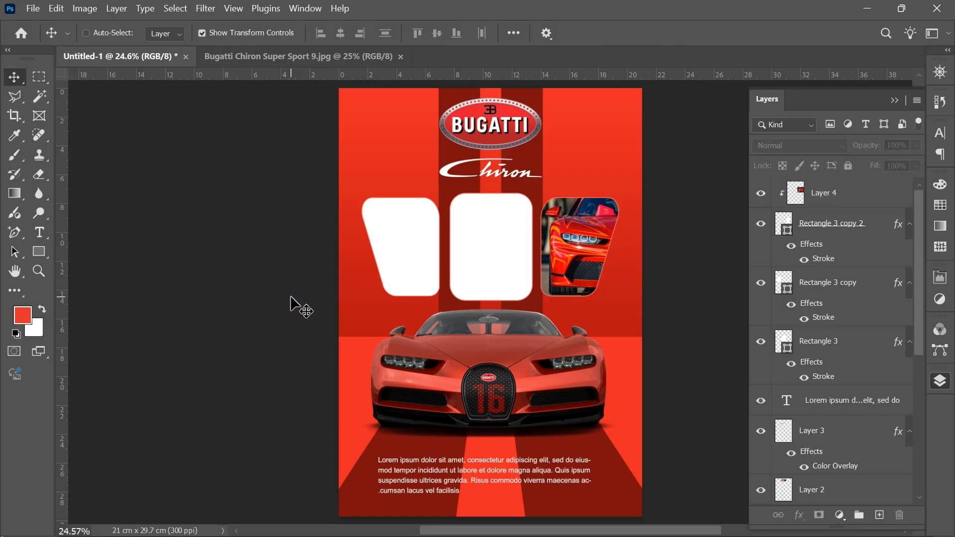
- Bring 06_pur-sport-deliveries.jpg into the poster and scale it down over the centre panel, with the steering wheel inside the panel
key("ctrl+o")
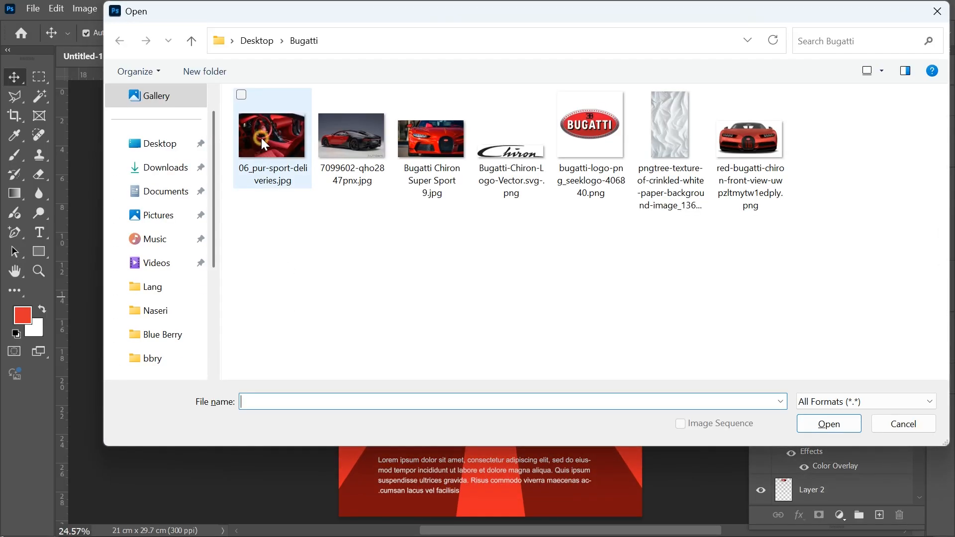
double_click(262, 143)
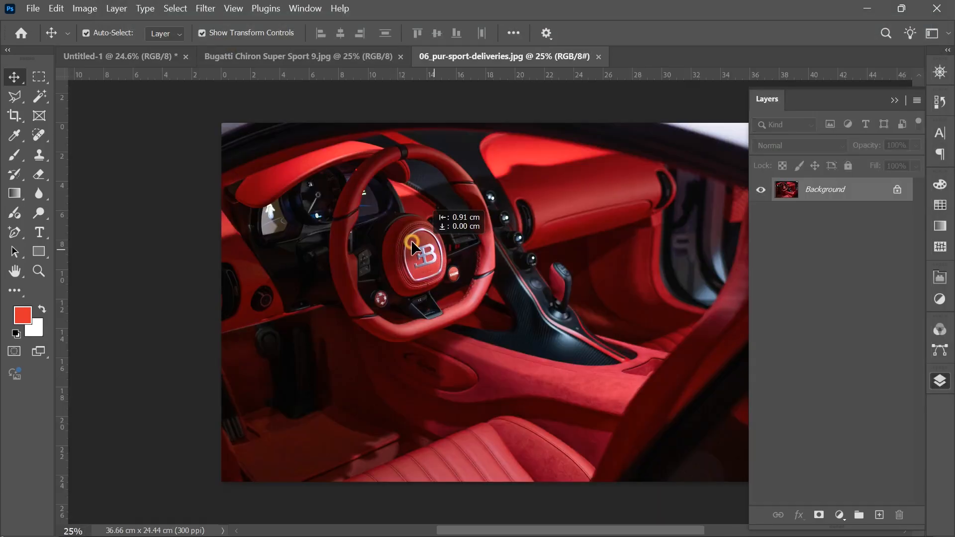
left_click(133, 52)
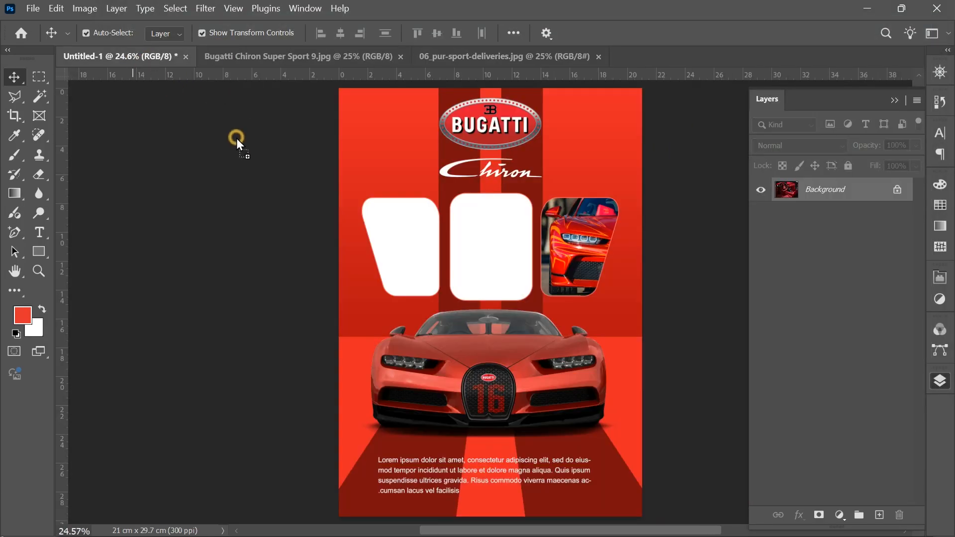
left_click(475, 243)
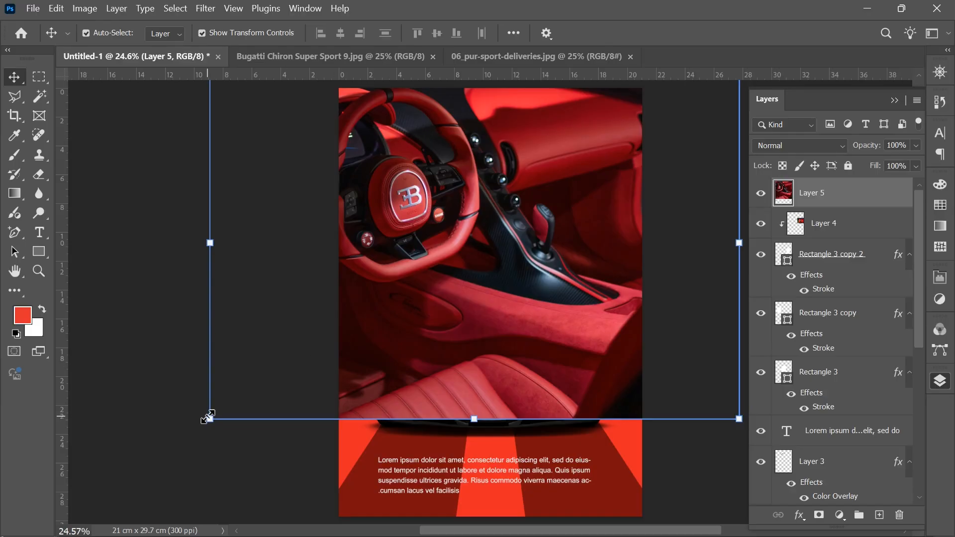
left_click_drag(229, 408, 405, 303)
left_click_drag(460, 267, 474, 269)
key("Return")
- Move the interior photo layer directly above Rectangle 3 and clip it to the centre panel
left_click(810, 312)
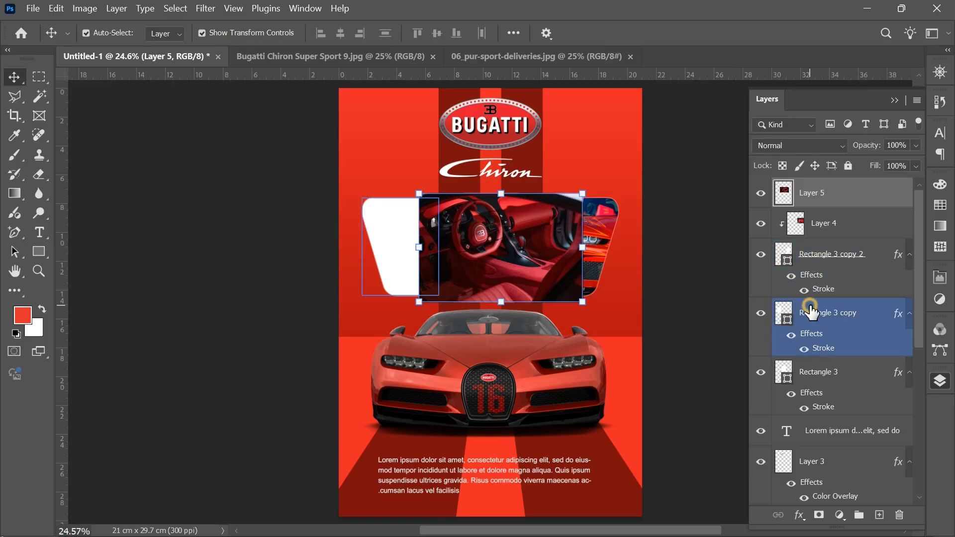
left_click(819, 370)
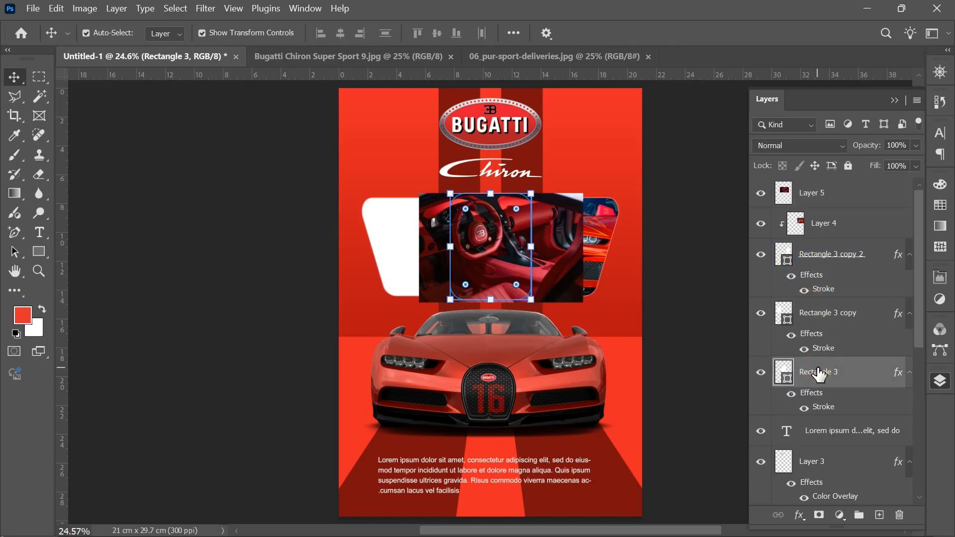
left_click(816, 192)
left_click_drag(815, 192, 811, 364)
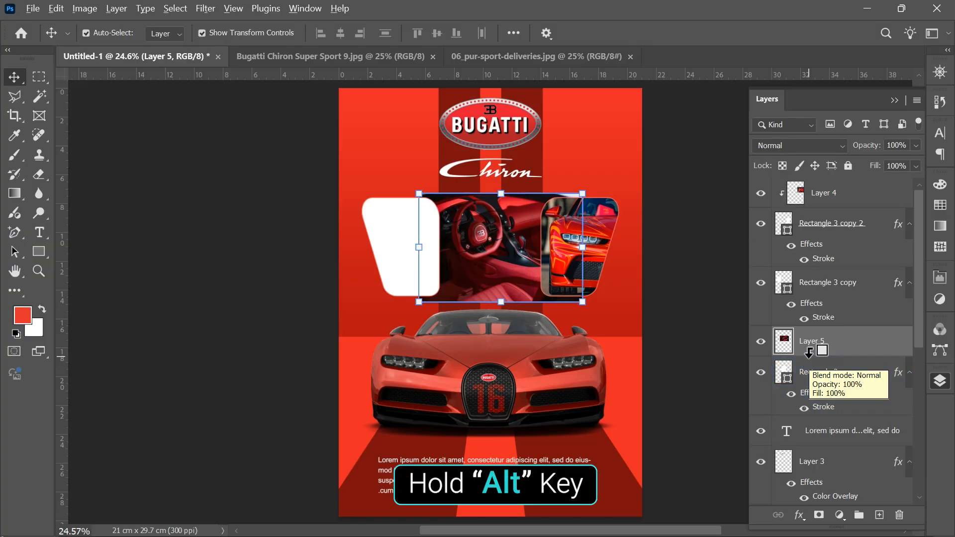
left_click(809, 355, "alt")
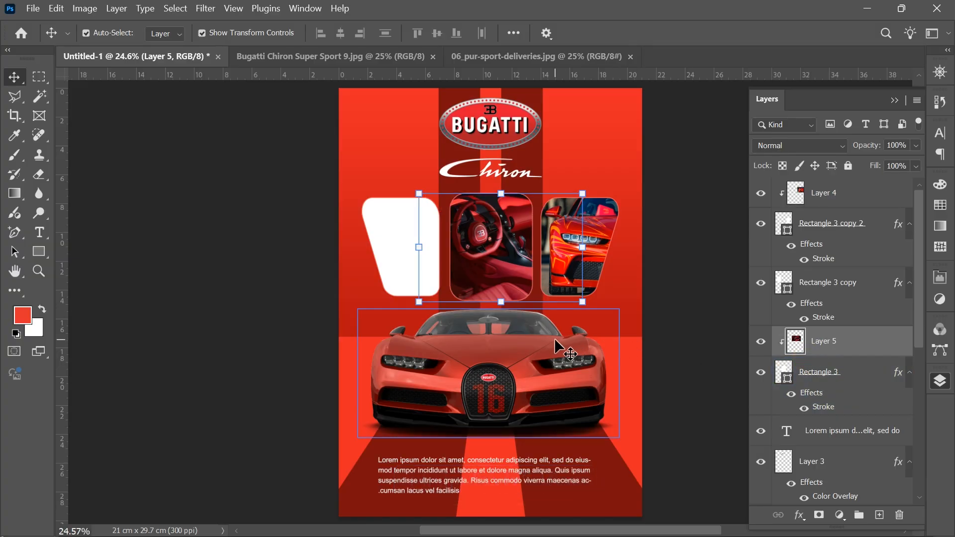
- Nudge the clipped interior photo slightly right so the steering wheel sits better inside the centre panel
key("shift+Right")
key("shift+Right")
key("shift+Right")
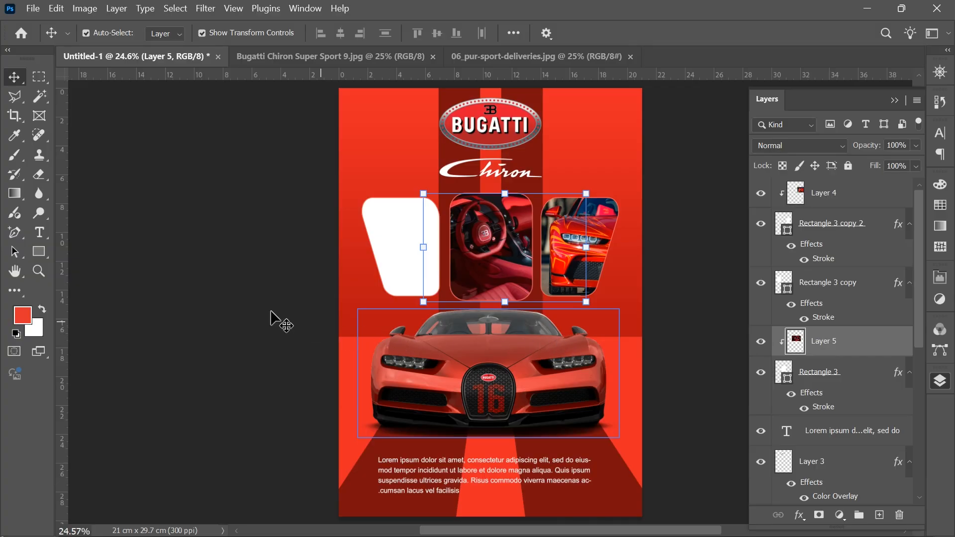
- Open 7099602-qho2847pnx.jpg, bring it into the poster and enlarge it so the car's rear covers the left-hand panel
left_click(243, 298)
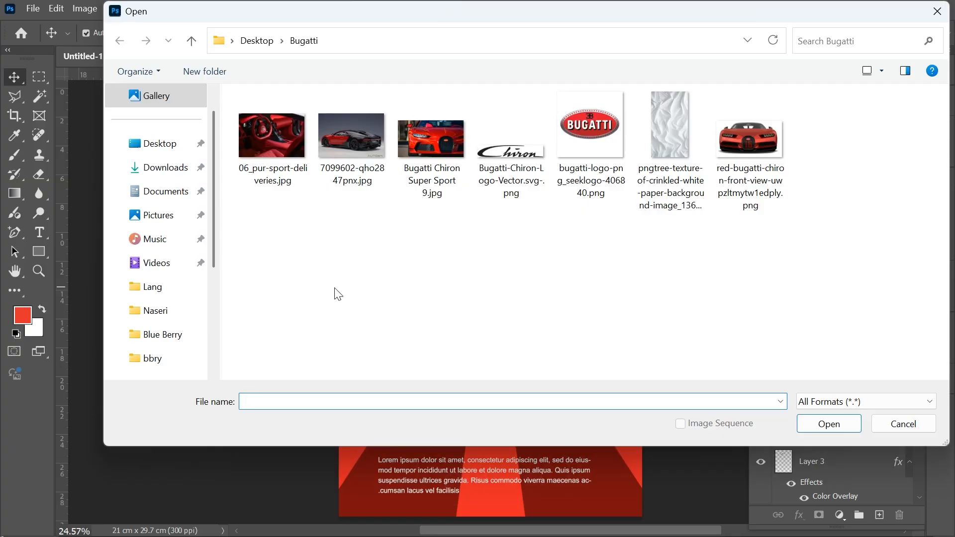
double_click(348, 140)
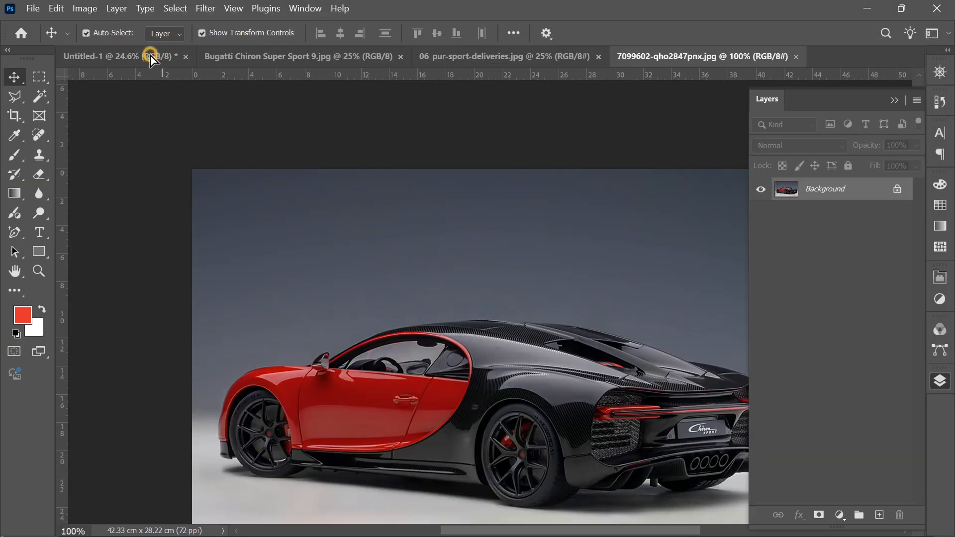
left_click(150, 56)
left_click(394, 251)
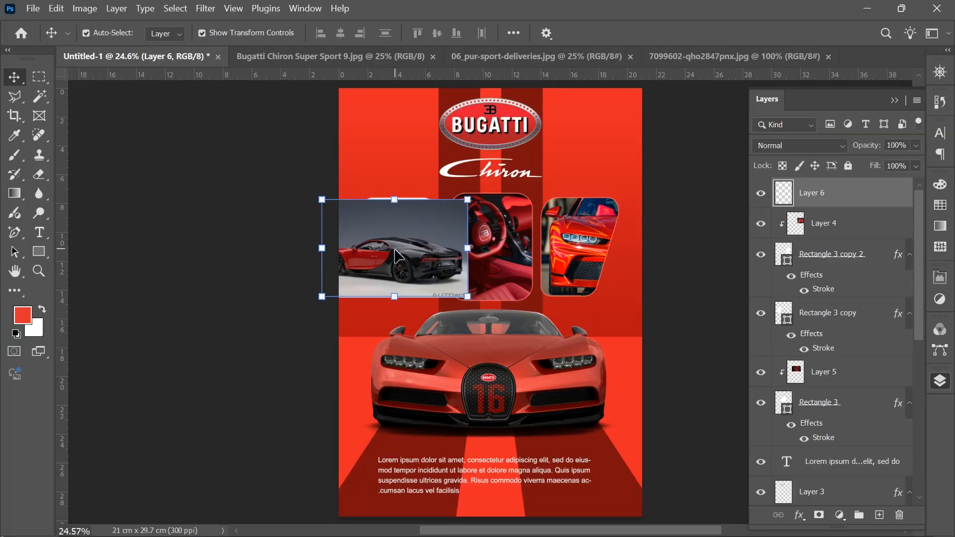
left_click_drag(318, 198, 220, 152)
left_click_drag(473, 274, 412, 256)
key("Return")
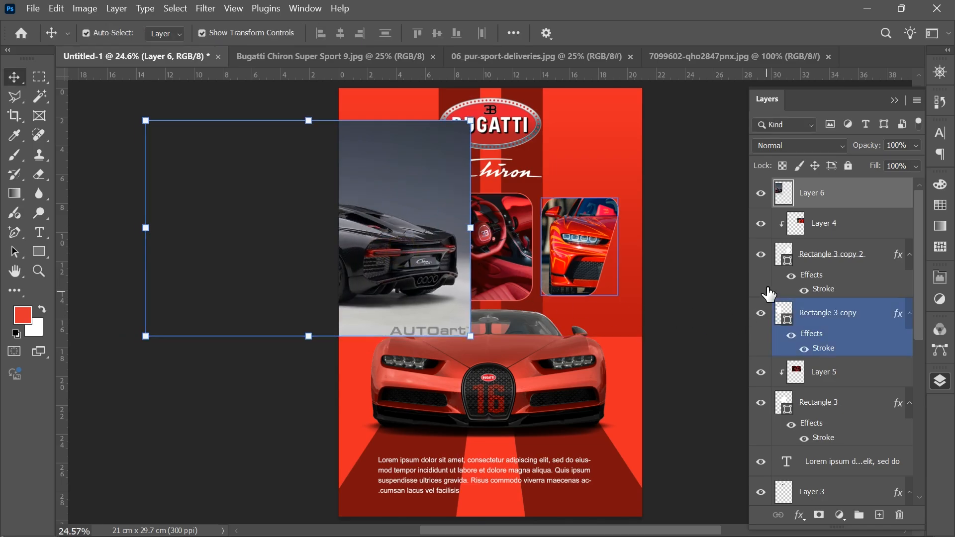
- Move the rear-view car photo directly above Rectangle 3 copy and clip it to the left-hand slanted panel
left_click_drag(810, 194, 810, 311)
left_click(813, 313)
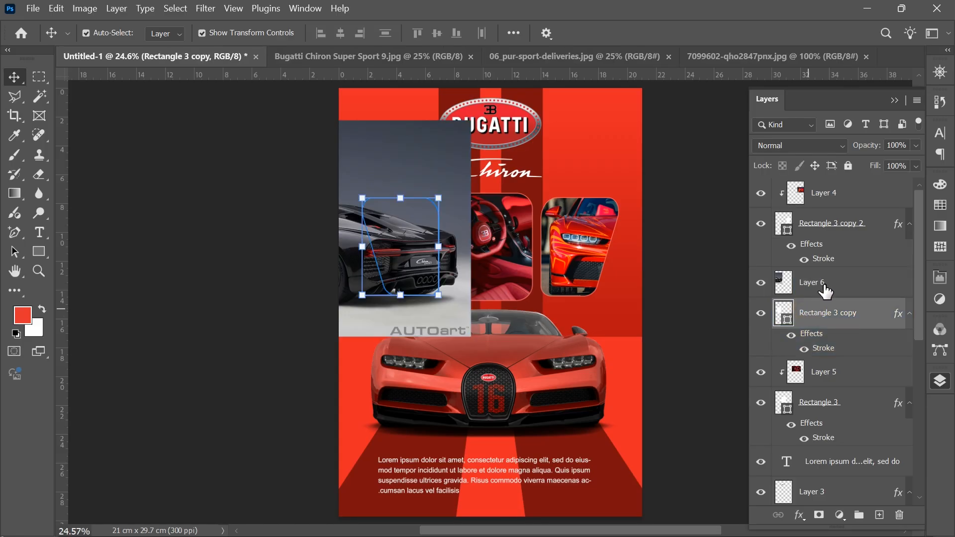
left_click(826, 291)
left_click(808, 296, "alt")
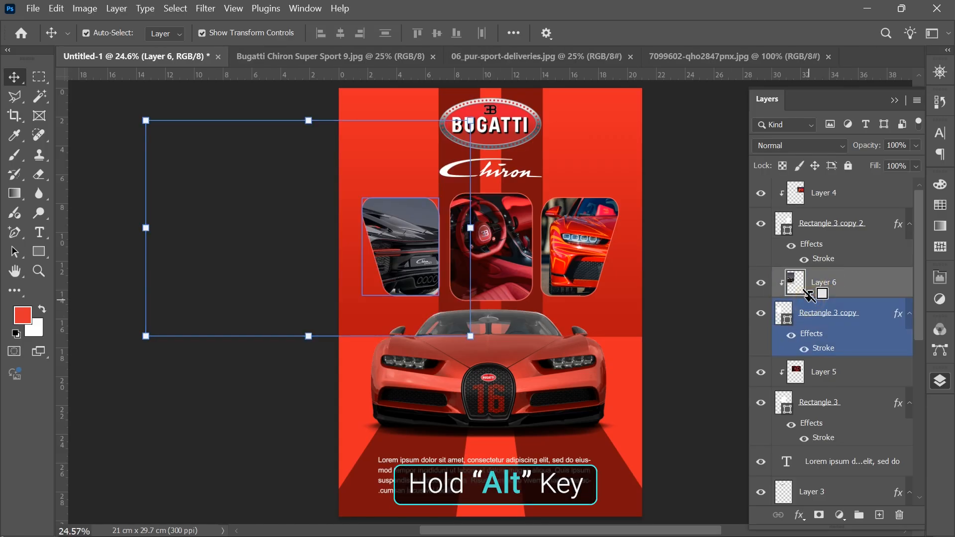
left_click(257, 401)
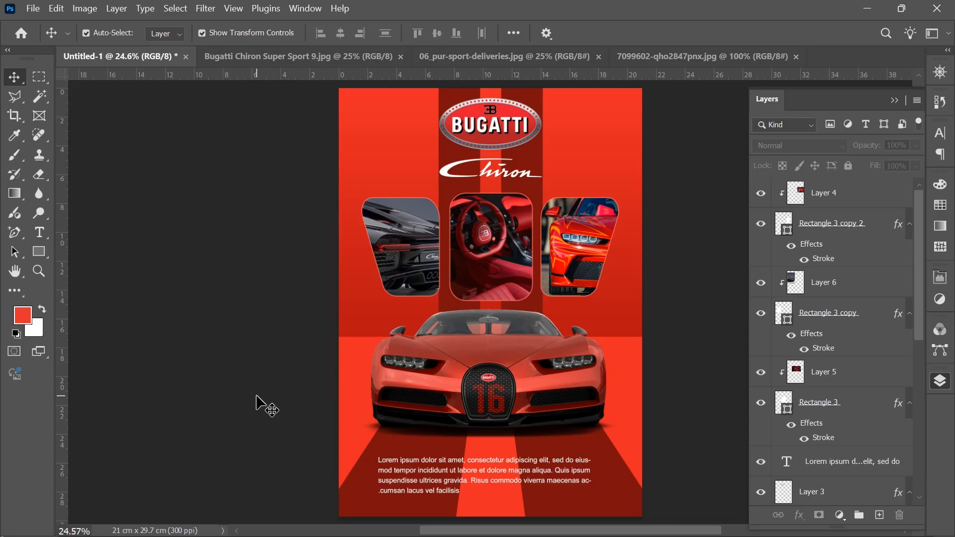
- Duplicate the right-hand panel shape, Rectangle 3 copy 2, and place the copy above the front car photo, Layer 4
left_click(586, 239)
left_click(814, 228)
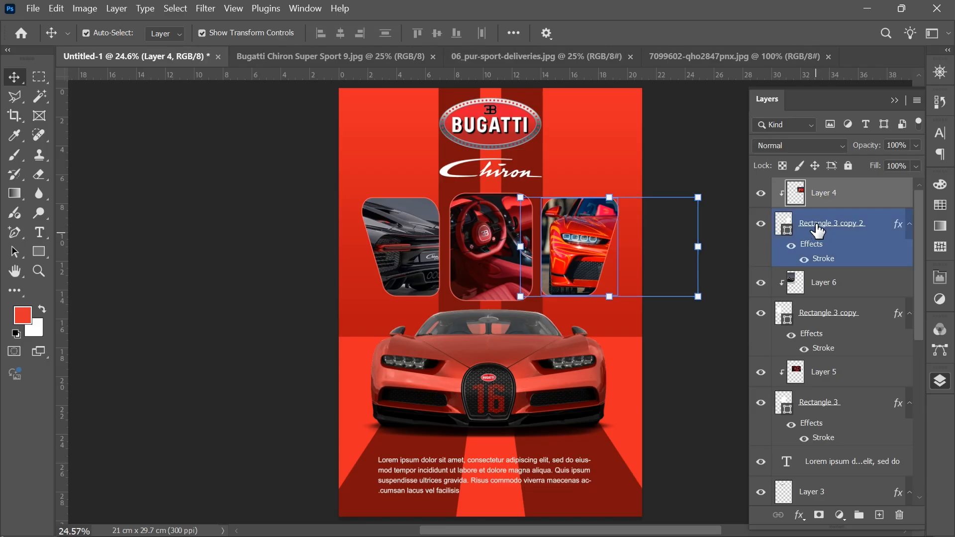
left_click_drag(814, 231, 817, 185)
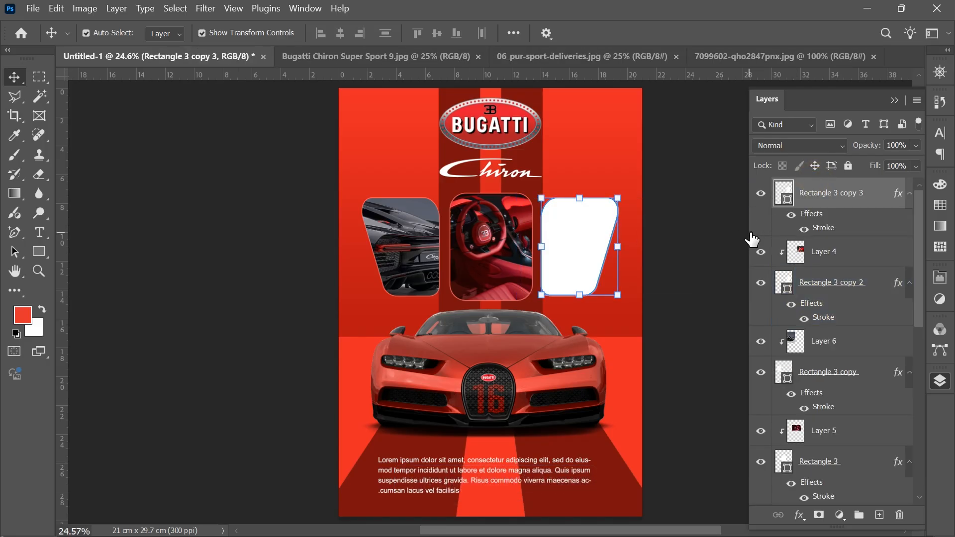
- Give the duplicated right-hand panel shape a 5 px white stroke and no fill
left_click(38, 251)
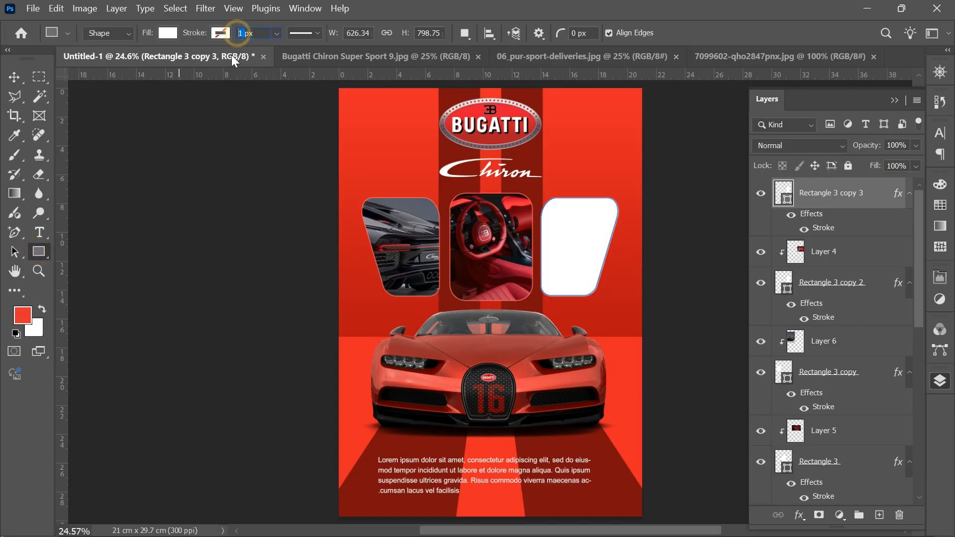
type("5")
left_click(220, 33)
left_click(140, 112)
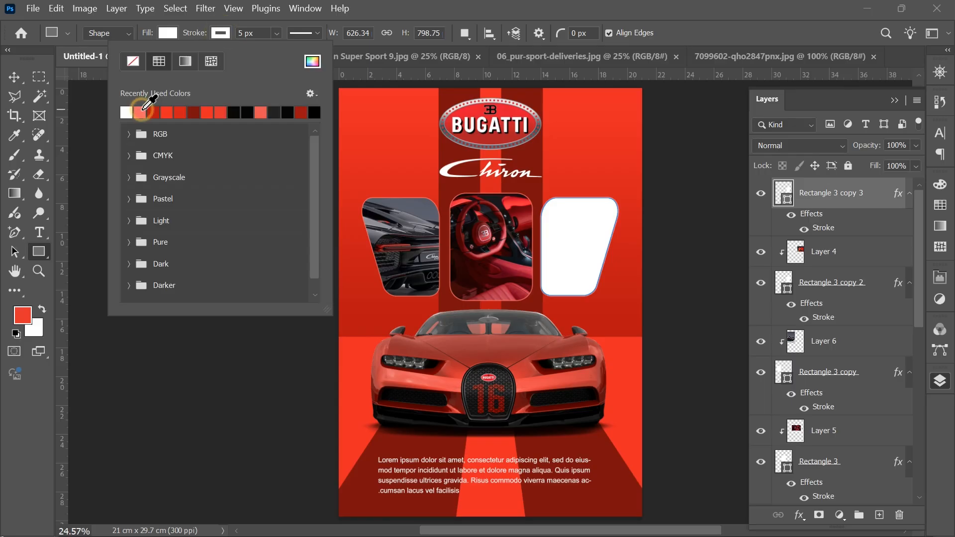
left_click(166, 33)
left_click(166, 33)
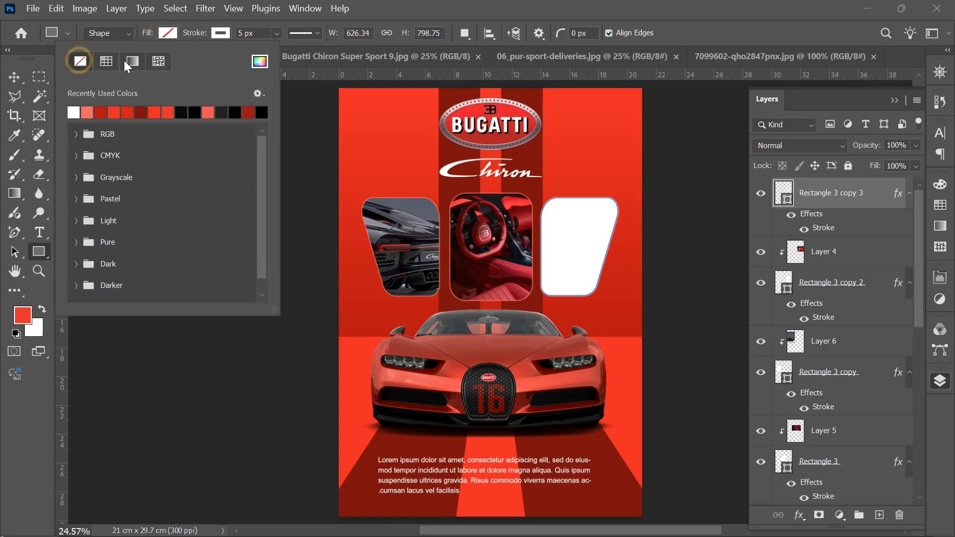
- Set the stroke caps of the duplicated outline to round
left_click(225, 34)
left_click(306, 37)
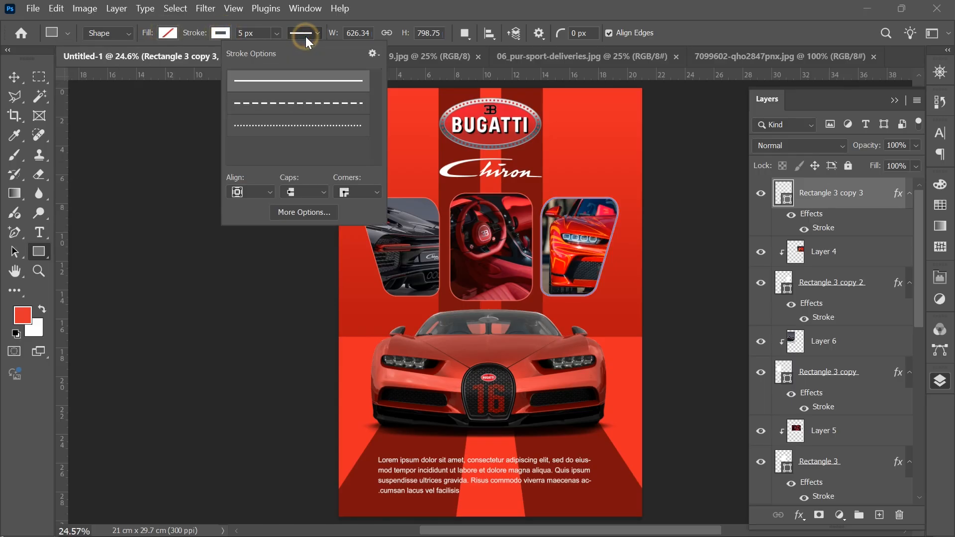
left_click(297, 192)
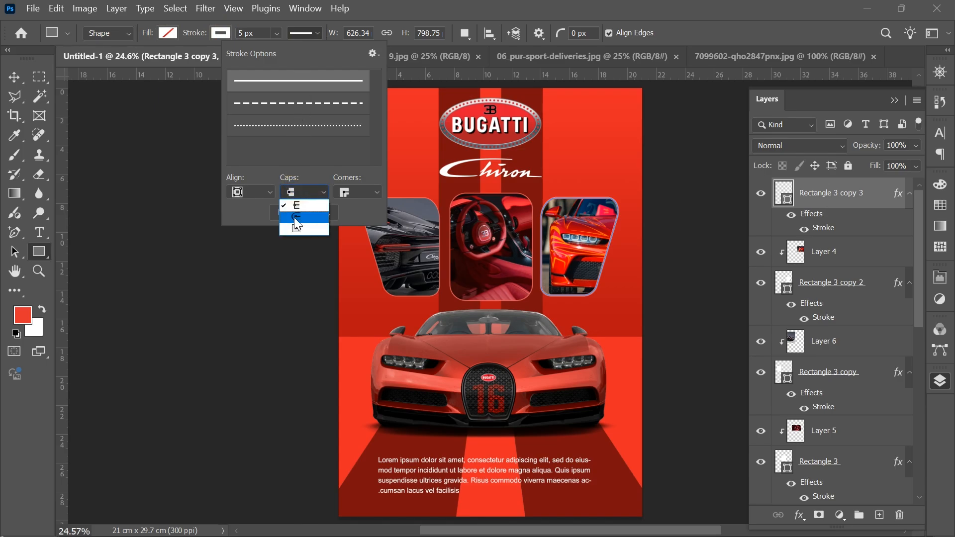
left_click(297, 219)
- Scale the outline to 112.96% about its centre and nudge it slightly right and down around the right-hand panel
left_click(14, 77)
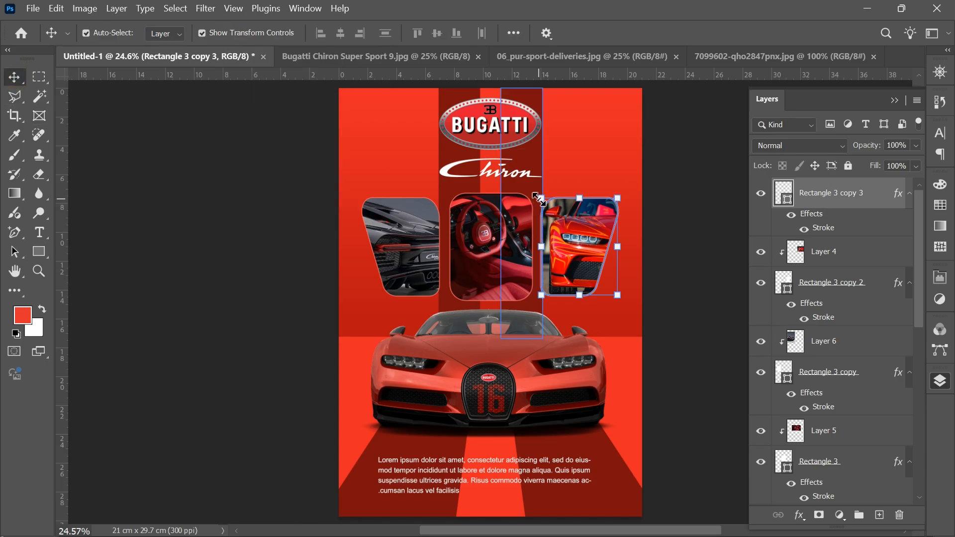
left_click_drag(539, 198, 529, 196)
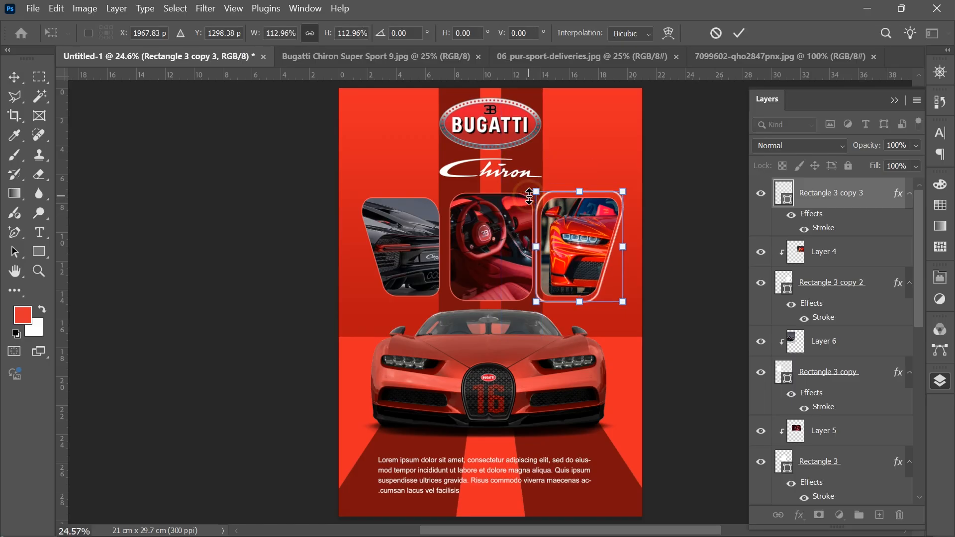
key("Return")
key("Down")
key("Down")
key("Right")
key("Right")
key("Right")
key("Down")
key("Up")
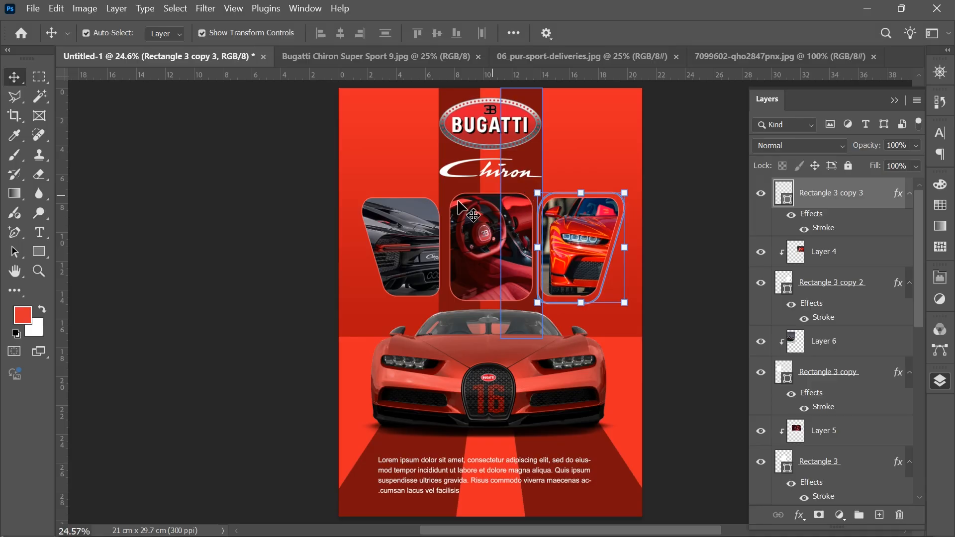
- Add an anchor point on the outline's bottom edge and delete the bottom segments with the corner curves
left_click(12, 232)
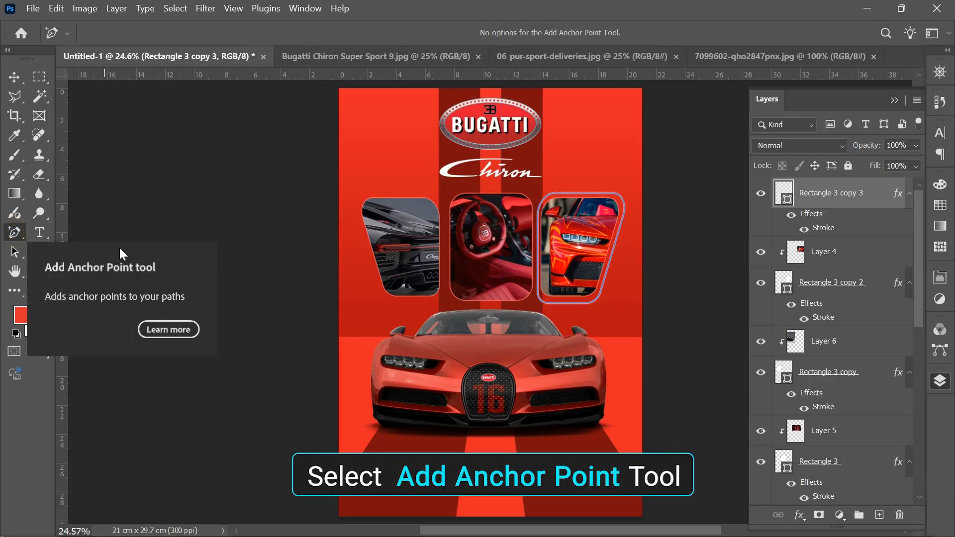
left_click(580, 304)
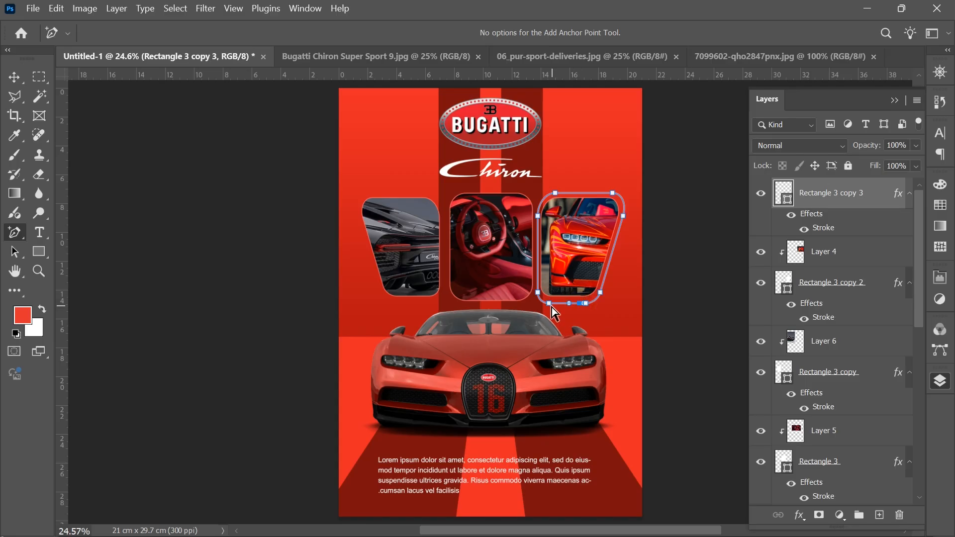
left_click(549, 304)
key("BackSpace")
left_click(578, 305)
key("BackSpace")
left_click(585, 304)
key("BackSpace")
- Add an anchor point on the outline's top edge and delete the left side, leaving only the top and slanted right lines
left_click(539, 293)
left_click(566, 193)
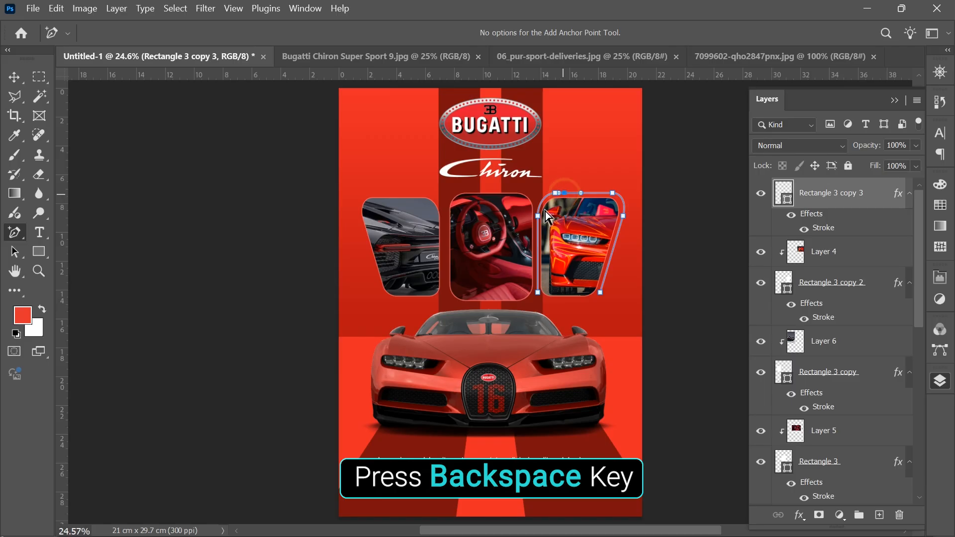
key("BackSpace")
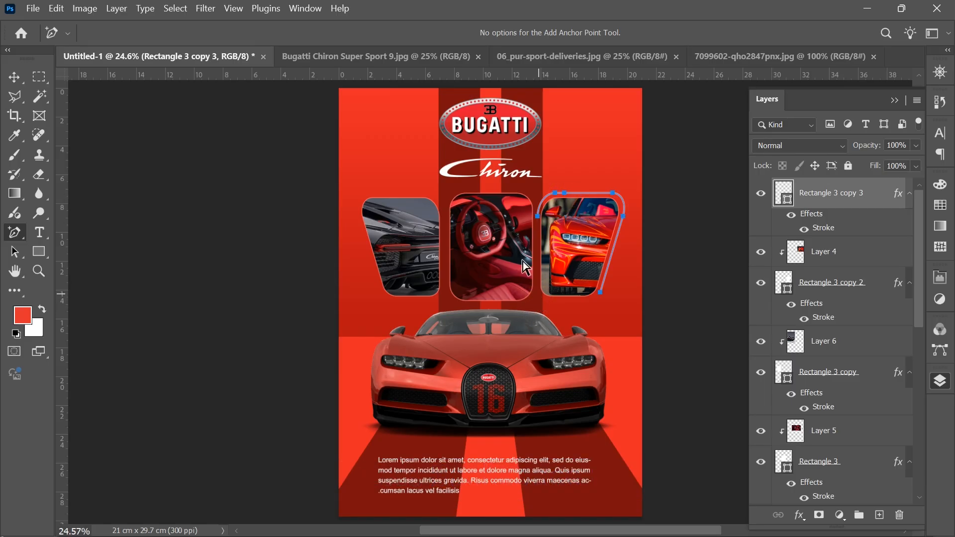
key("BackSpace")
left_click(19, 81)
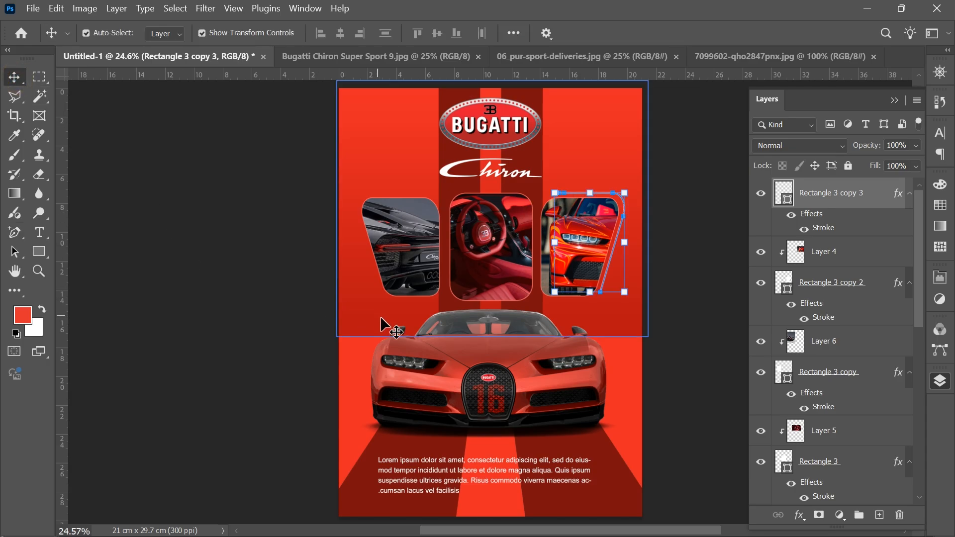
left_click(716, 246)
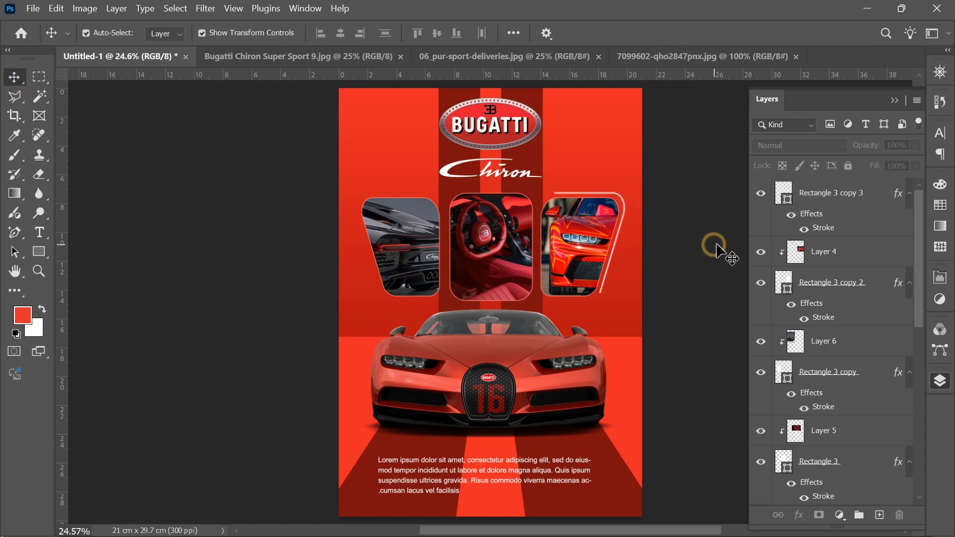
- Duplicate the open outline layer, Rectangle 3 copy 3
left_click(828, 201)
right_click(827, 194)
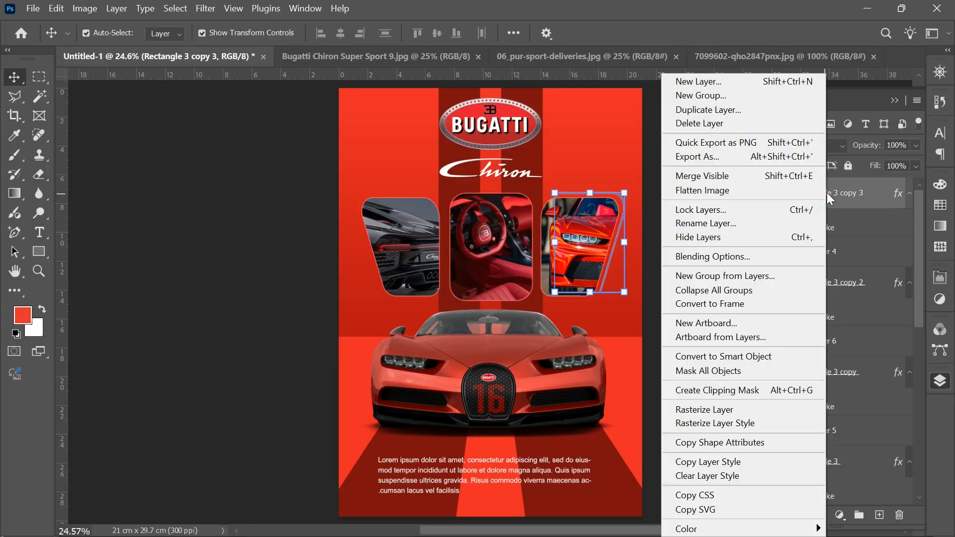
left_click(701, 112)
left_click(624, 139)
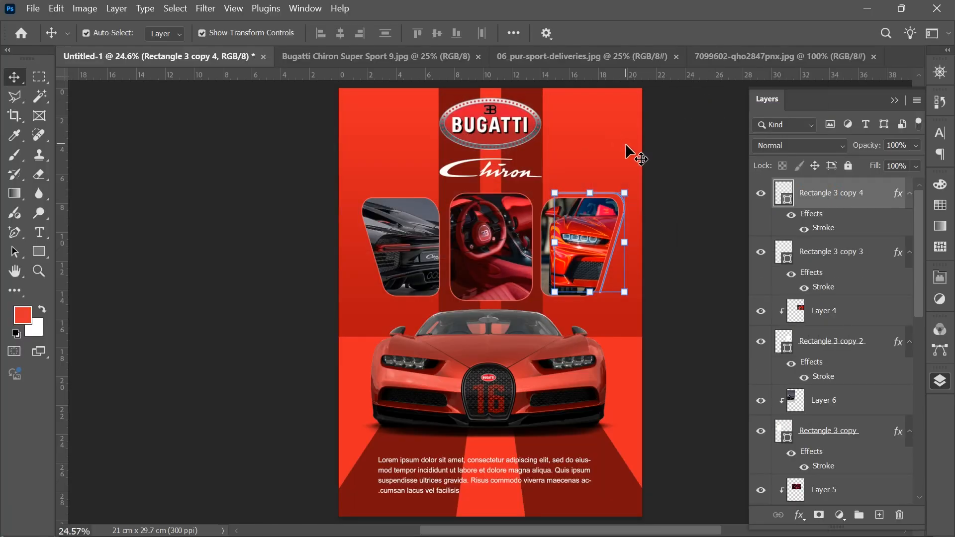
- Move the duplicated outline over the left-hand panel and flip it horizontally
key("ctrl+t")
left_click_drag(616, 240, 428, 233)
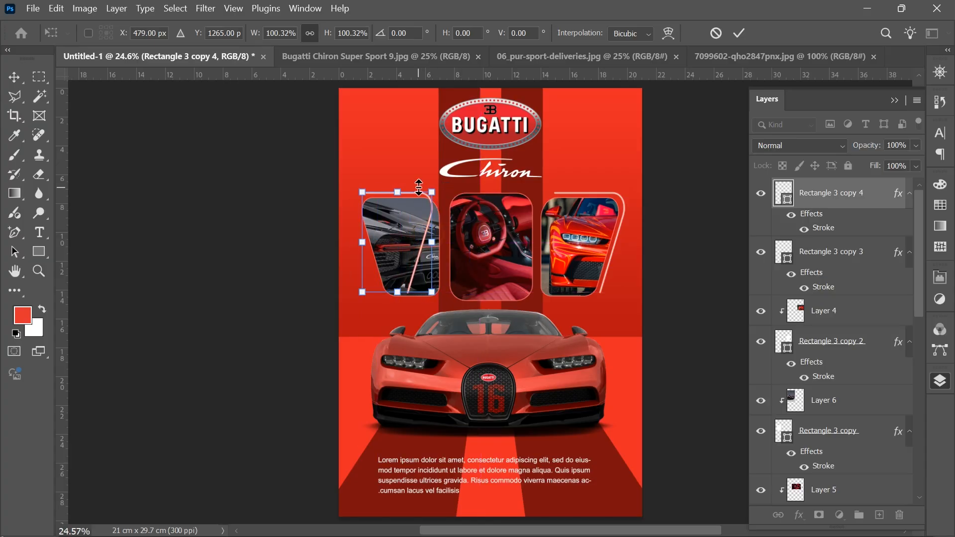
right_click(403, 187)
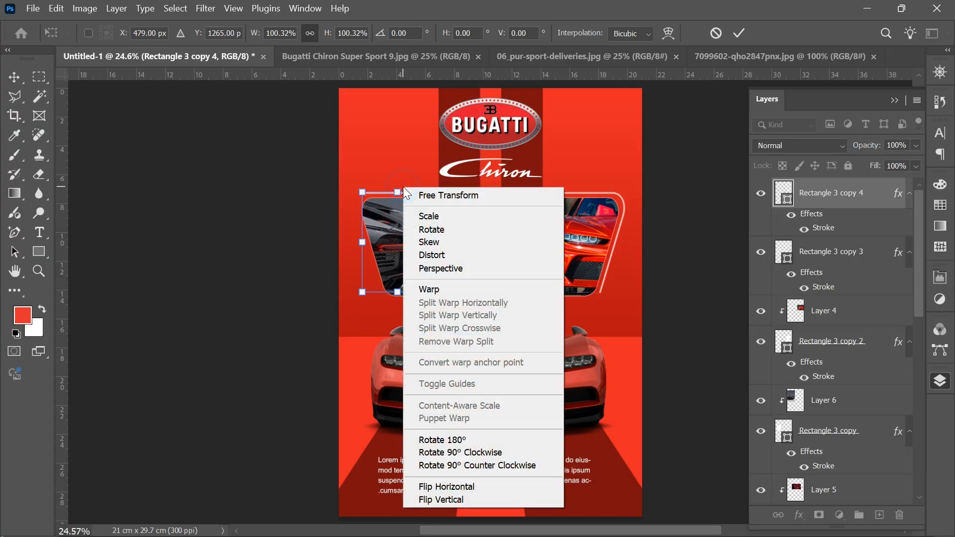
left_click(447, 486)
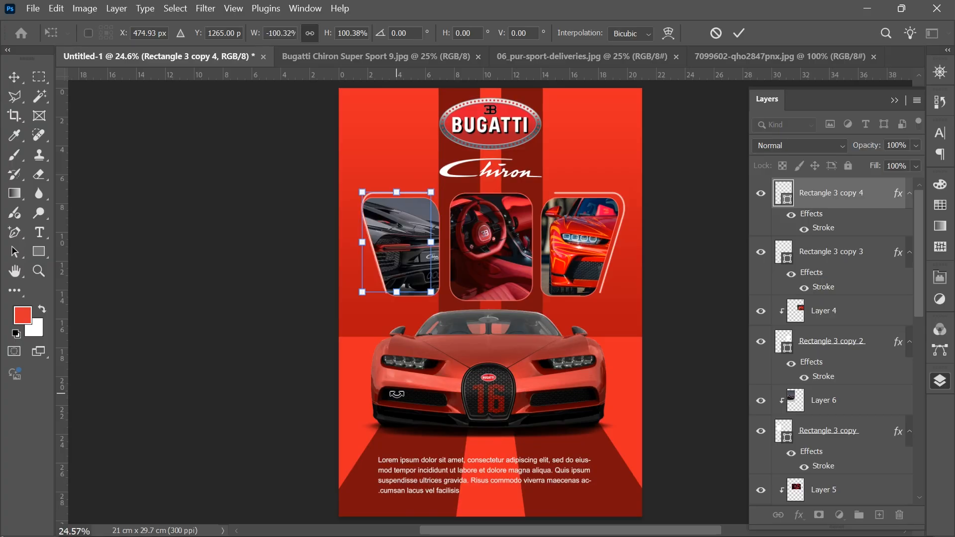
- Nudge the flipped outline left so it frames the outer edge of the left-hand photo panel, and apply the transform
key("Left")
key("Left")
key("Left")
key("Left")
key("Left")
key("Left")
key("Left")
key("Left")
key("Left")
key("Left")
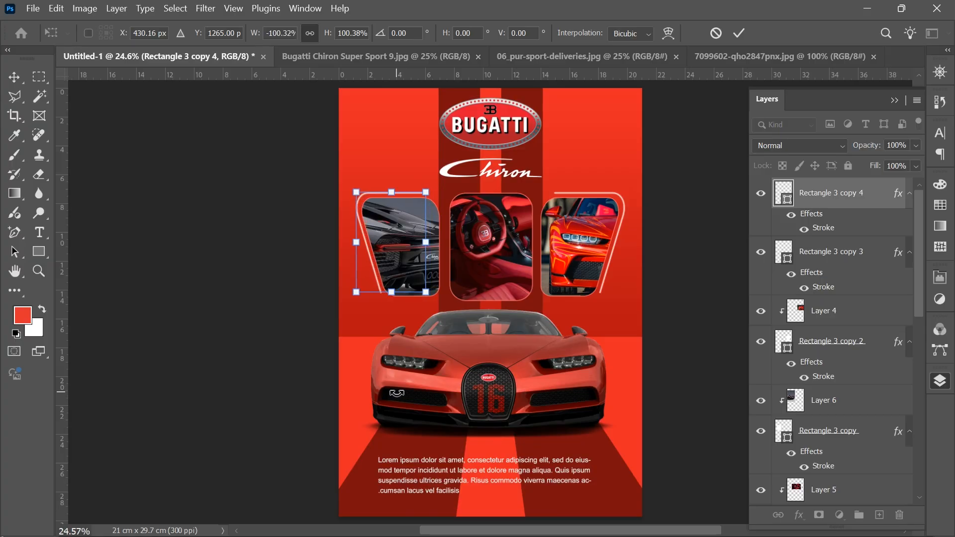
key("Left")
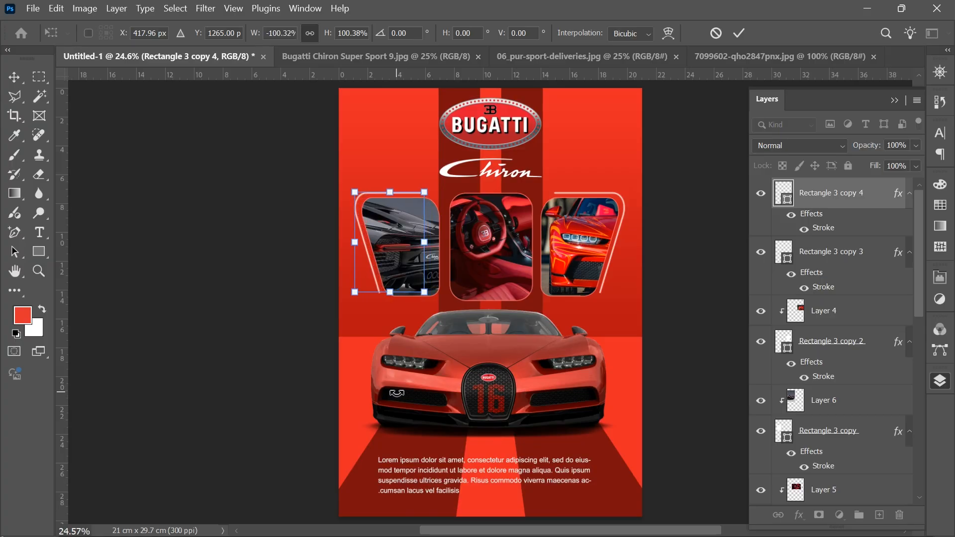
key("Return")
left_click(250, 356)
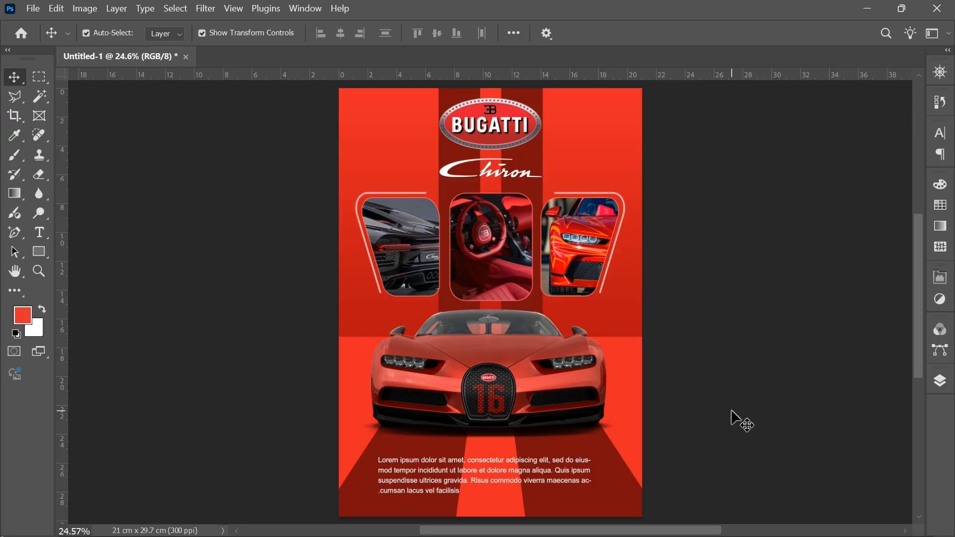
- Open the crinkled white paper texture image, bring it into the poster document and scale it to cover the whole page
key("ctrl+o")
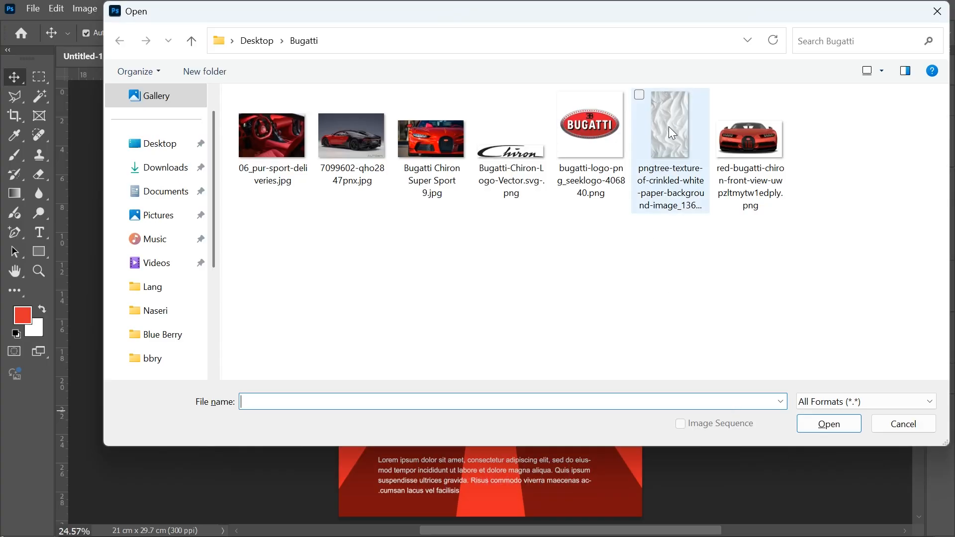
double_click(669, 129)
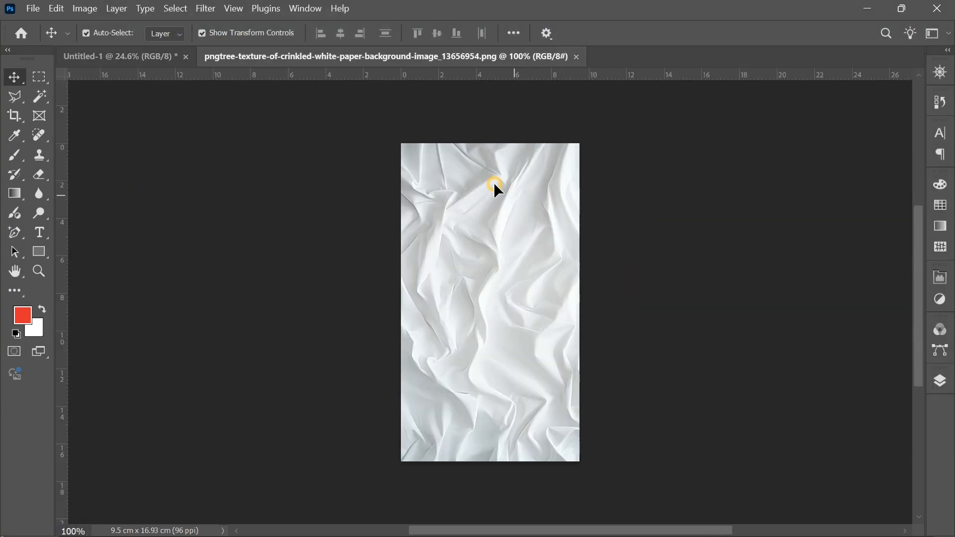
left_click_drag(132, 52, 366, 117)
left_click_drag(384, 174, 642, 519)
key("Return")
left_click(753, 392)
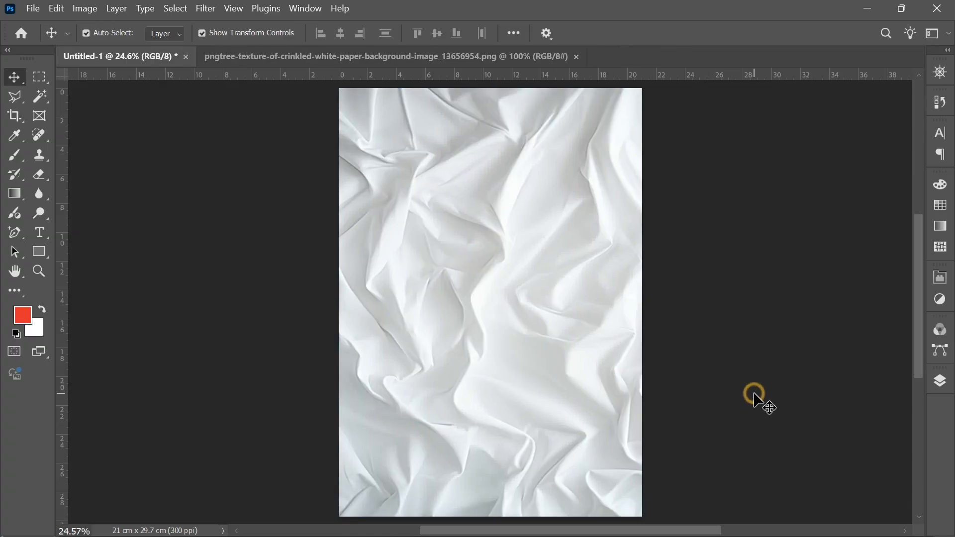
- Set the paper texture layer's blend mode to Divide and deselect the layer
left_click(600, 267)
left_click(940, 381)
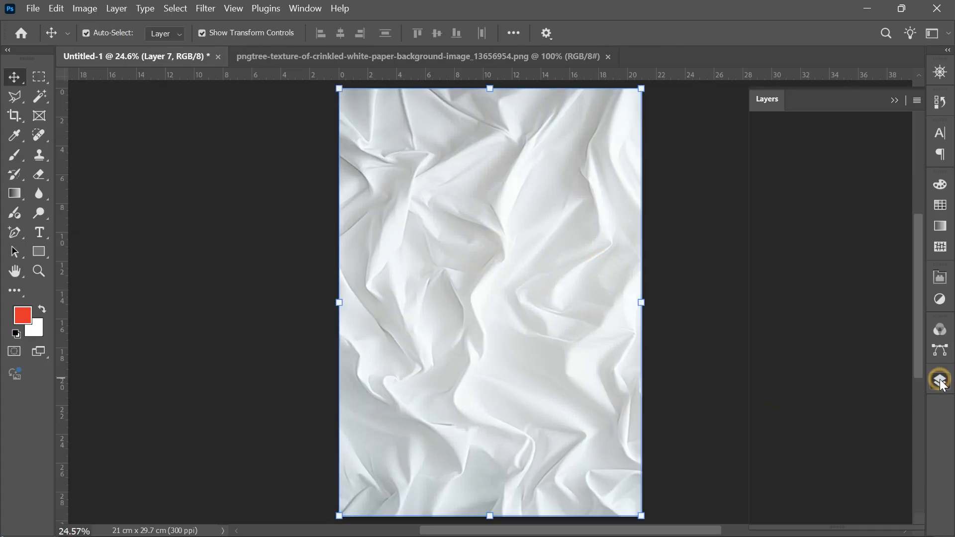
left_click(842, 144)
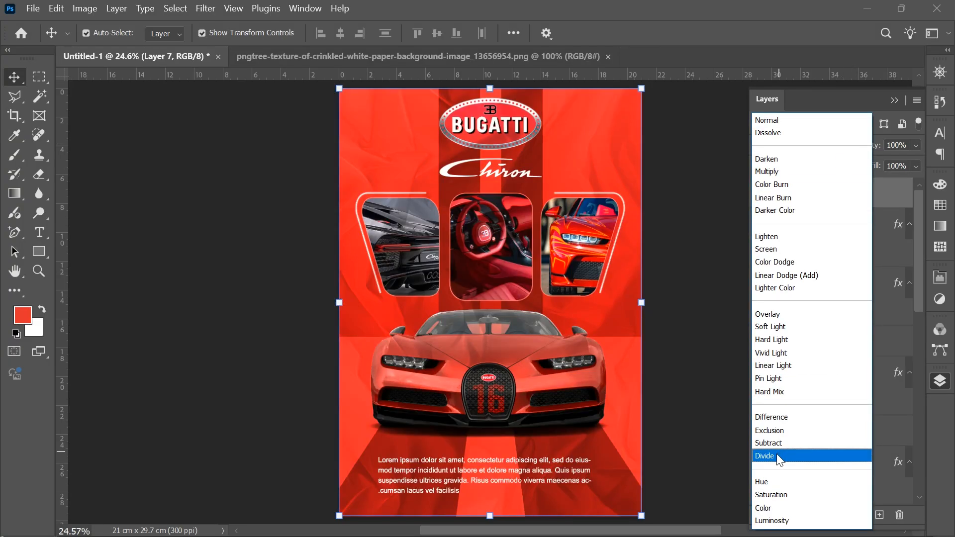
left_click(777, 454)
left_click(940, 381)
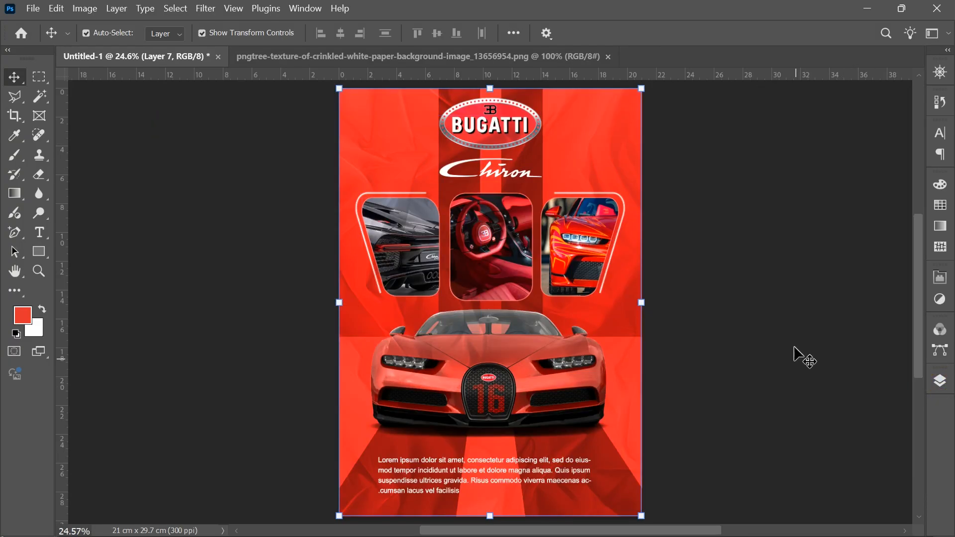
left_click(795, 337)
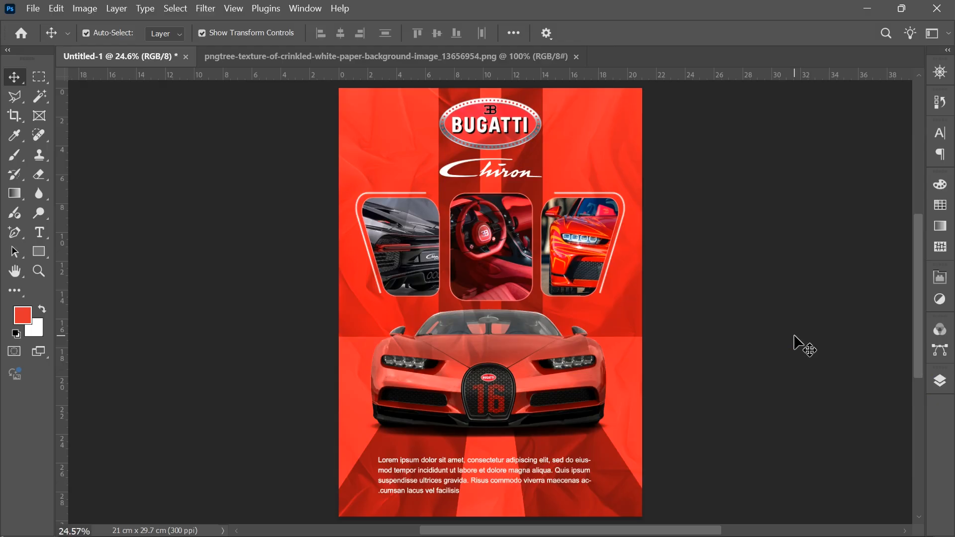